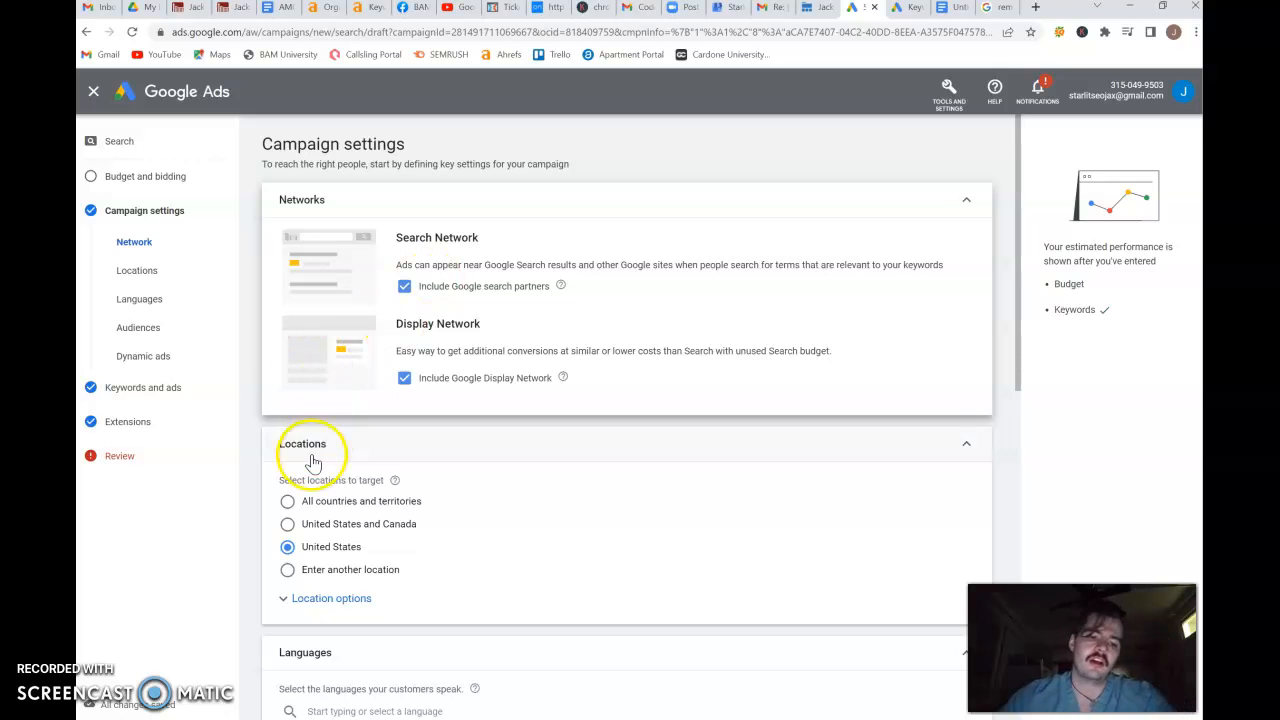
Step: Review the campaign settings and the keyword list entered for Ad group 1
{"action": "scroll", "coordinate": [312, 455], "scroll_direction": "down", "scroll_amount": 3}
{"action": "scroll", "coordinate": [414, 451], "scroll_direction": "down", "scroll_amount": 5}
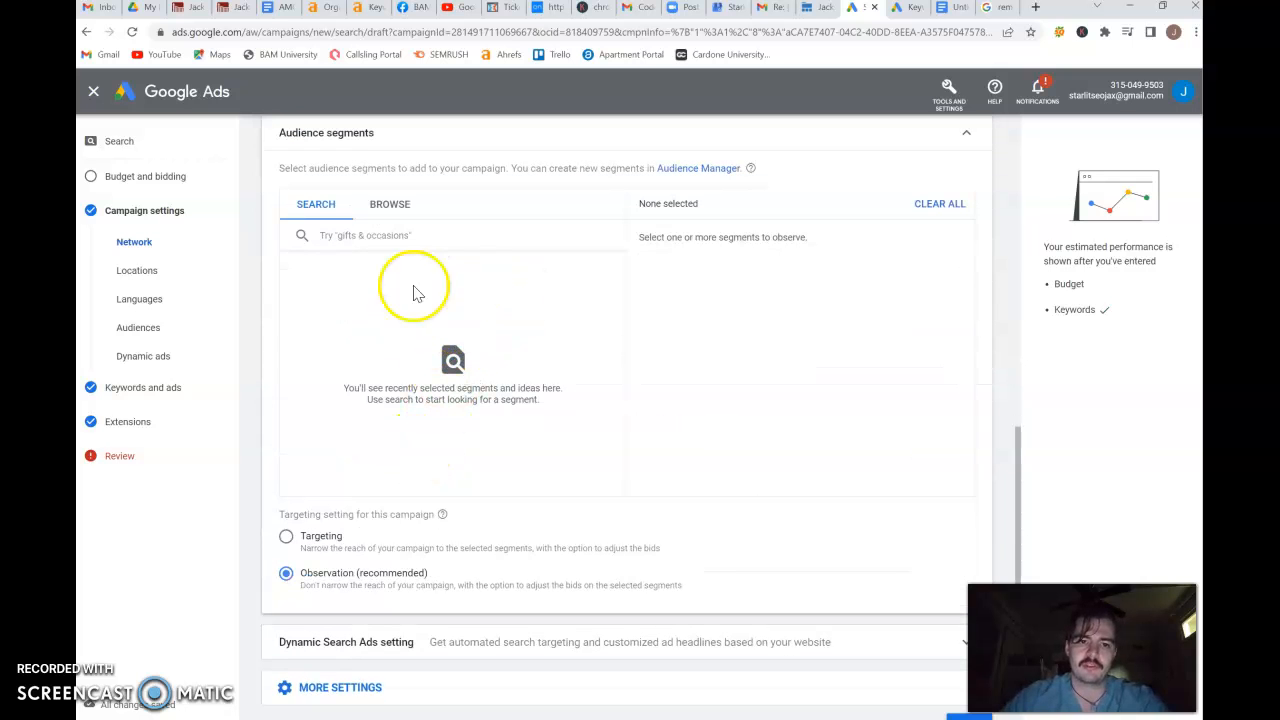
{"action": "left_click", "coordinate": [143, 390]}
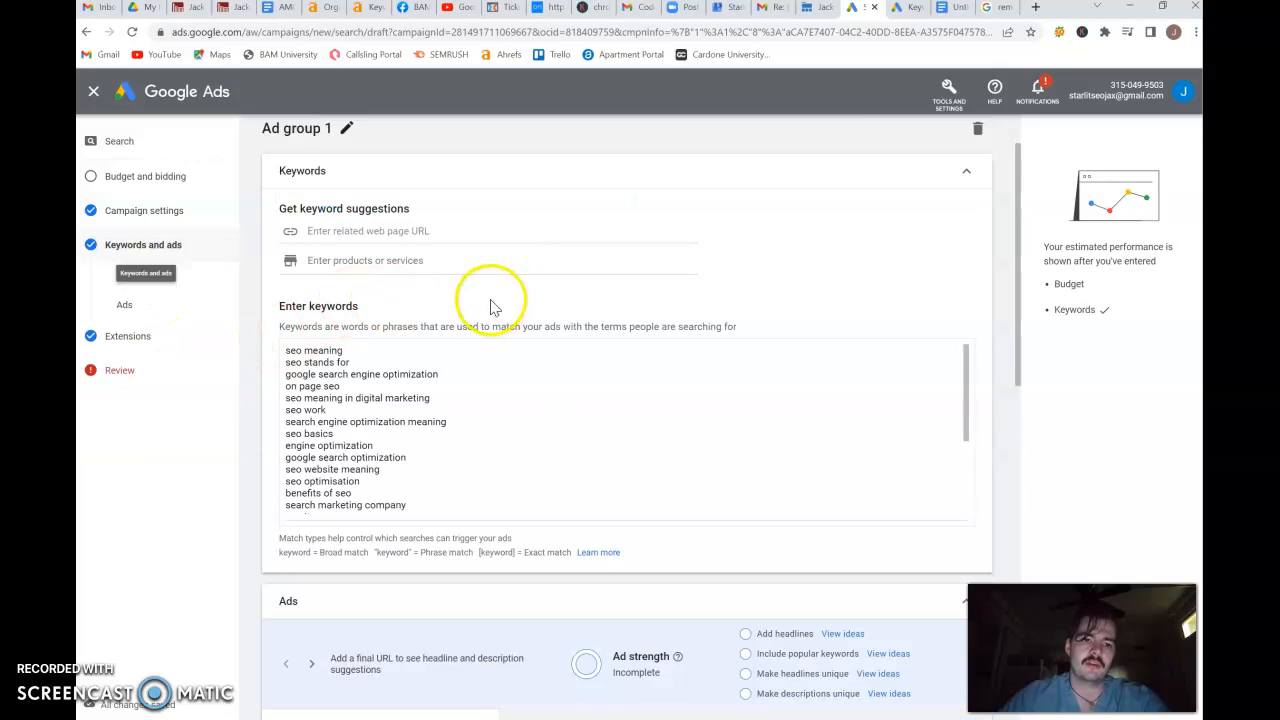
{"action": "scroll", "coordinate": [466, 489], "scroll_direction": "down", "scroll_amount": 1}
{"action": "scroll", "coordinate": [467, 489], "scroll_direction": "up", "scroll_amount": 1}
{"action": "scroll", "coordinate": [482, 484], "scroll_direction": "down", "scroll_amount": 3}
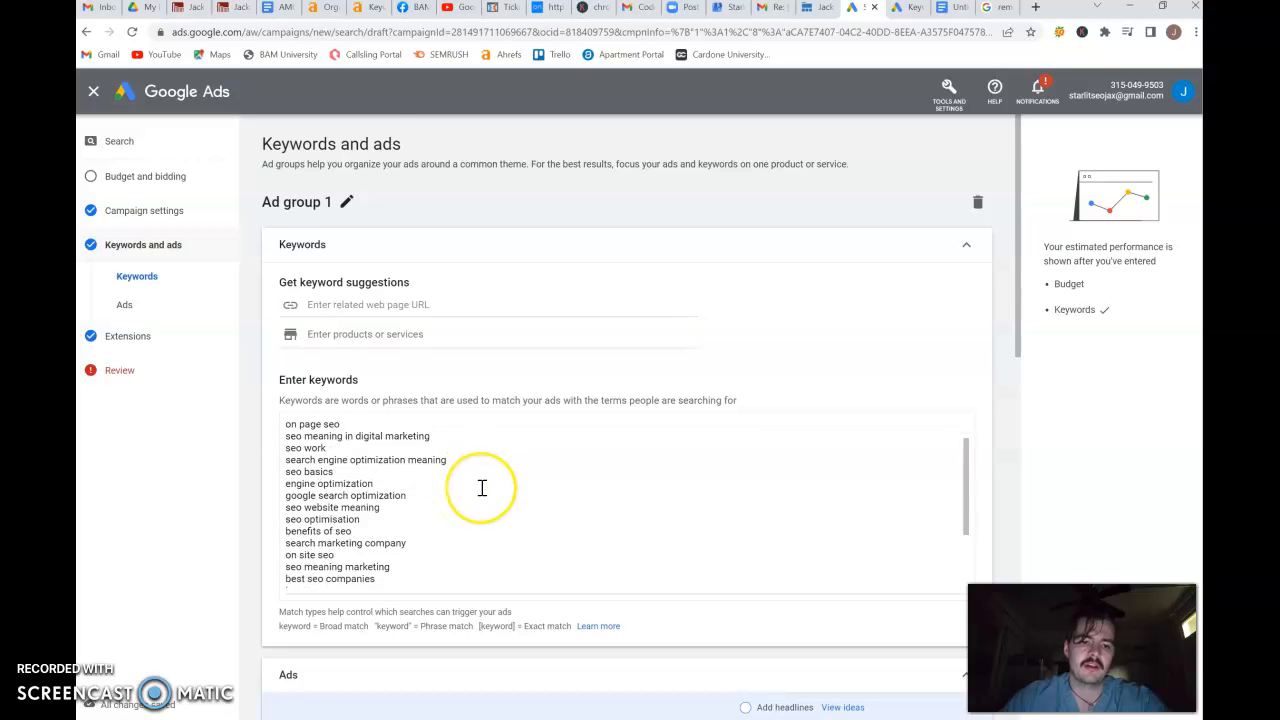
{"action": "scroll", "coordinate": [480, 486], "scroll_direction": "up", "scroll_amount": 3}
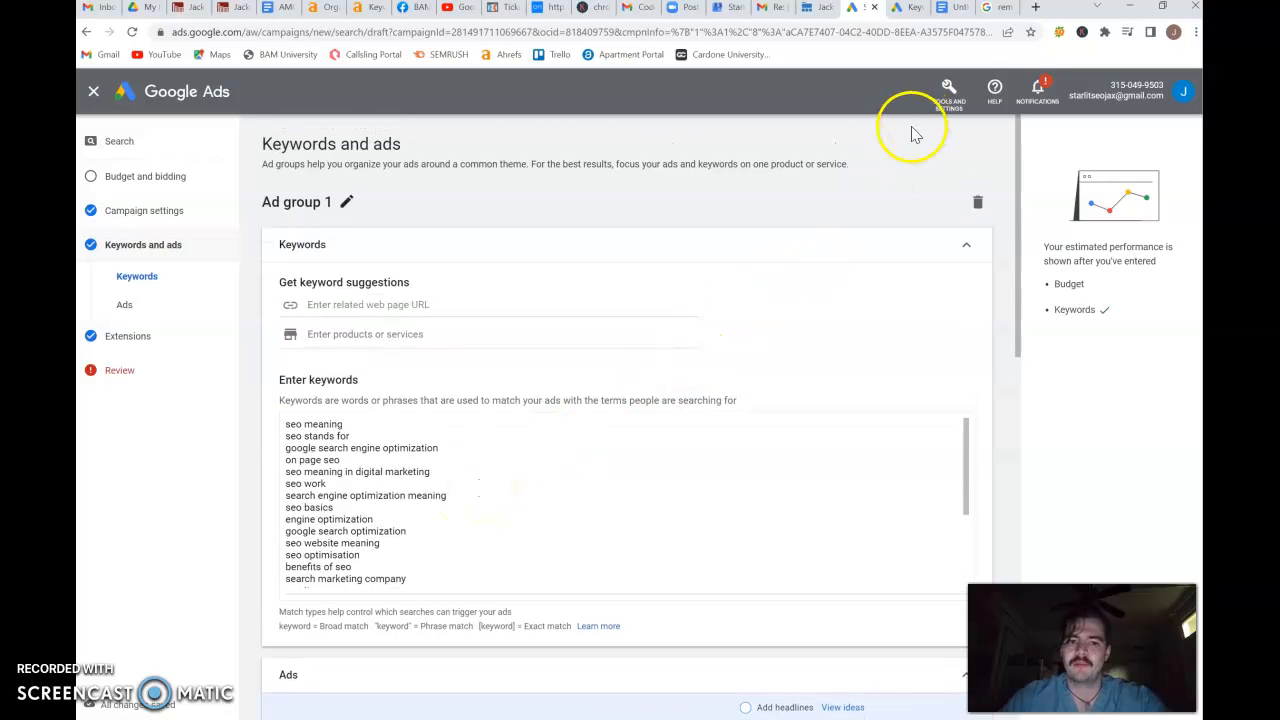
Step: Switch to Keyword Planner and, for discovering new keywords, replace the United States target with the Jacksonville FL Nielsen DMA region
{"action": "left_click", "coordinate": [914, 10]}
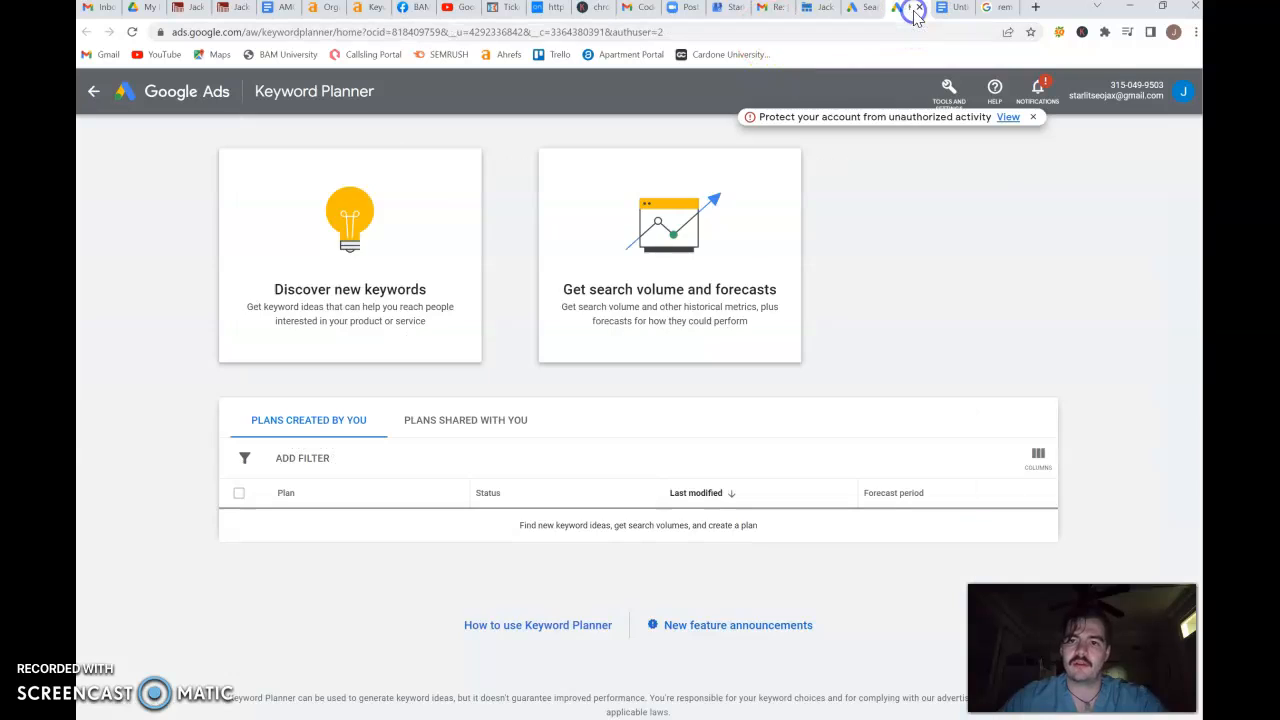
{"action": "left_click", "coordinate": [323, 240]}
{"action": "left_click", "coordinate": [373, 300]}
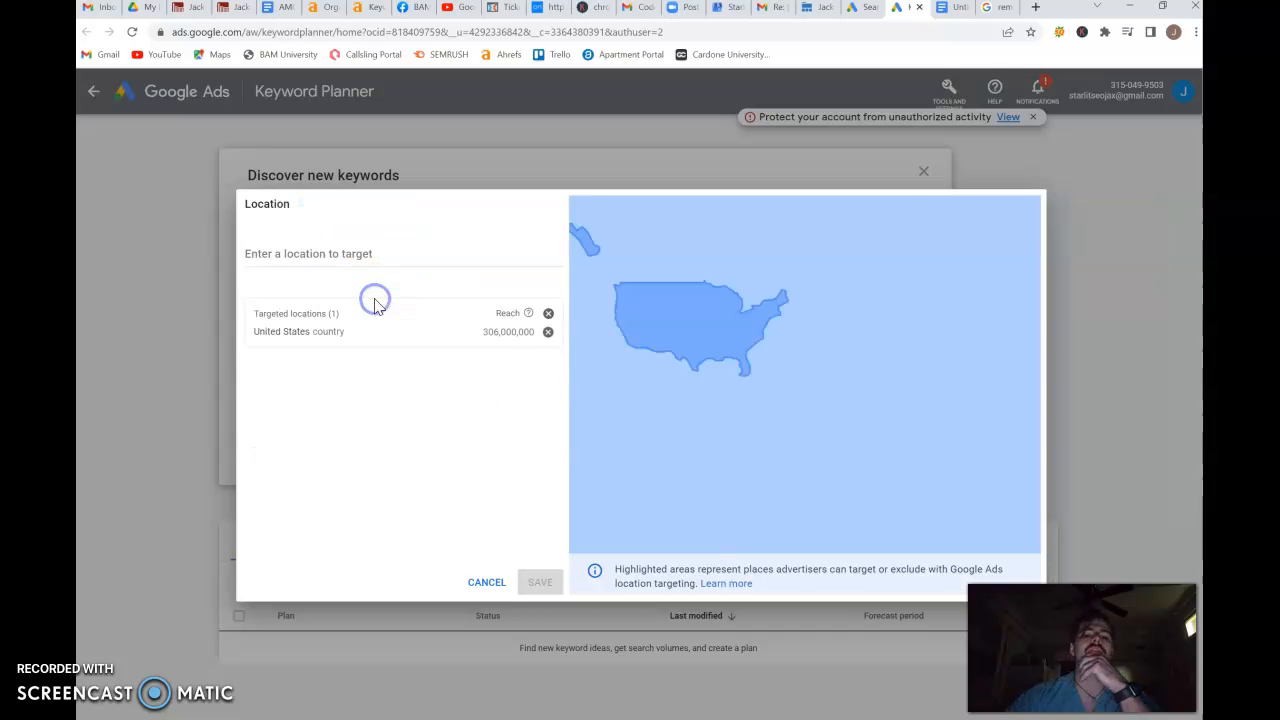
{"action": "left_click", "coordinate": [436, 257]}
{"action": "type", "text": "jacks"}
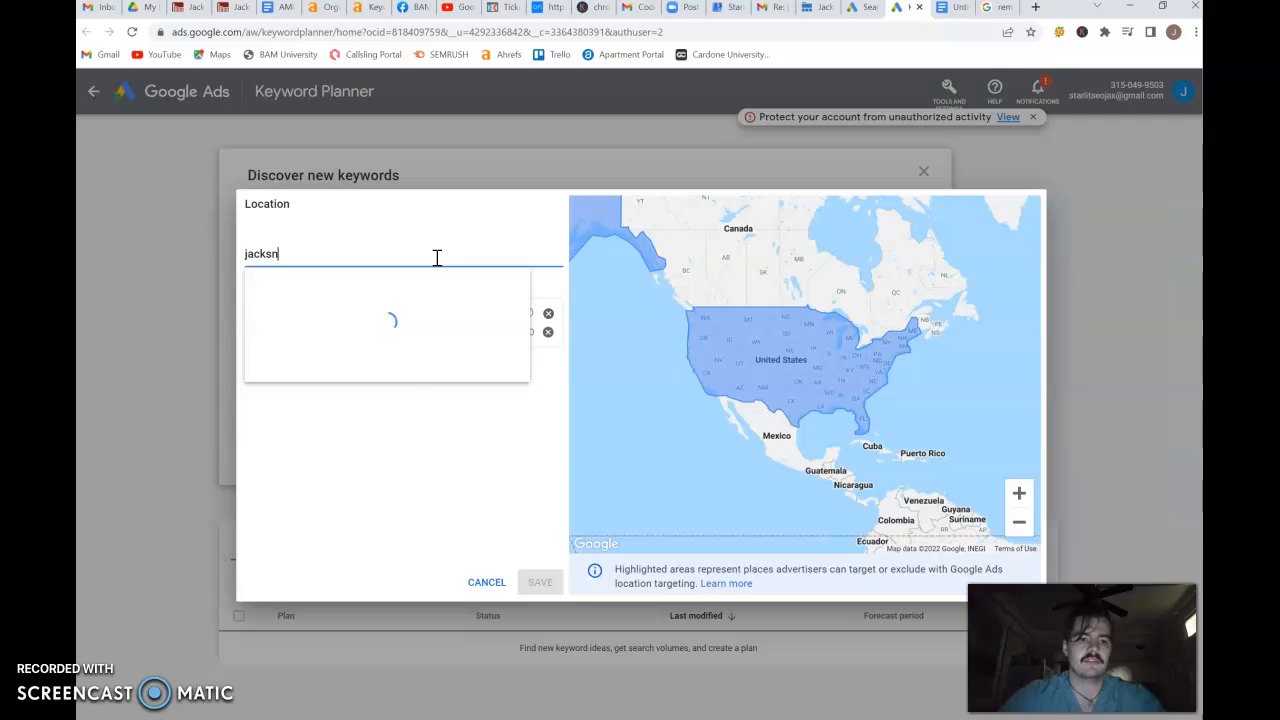
{"action": "type", "text": "n"}
{"action": "key", "text": "BackSpace"}
{"action": "type", "text": "onv"}
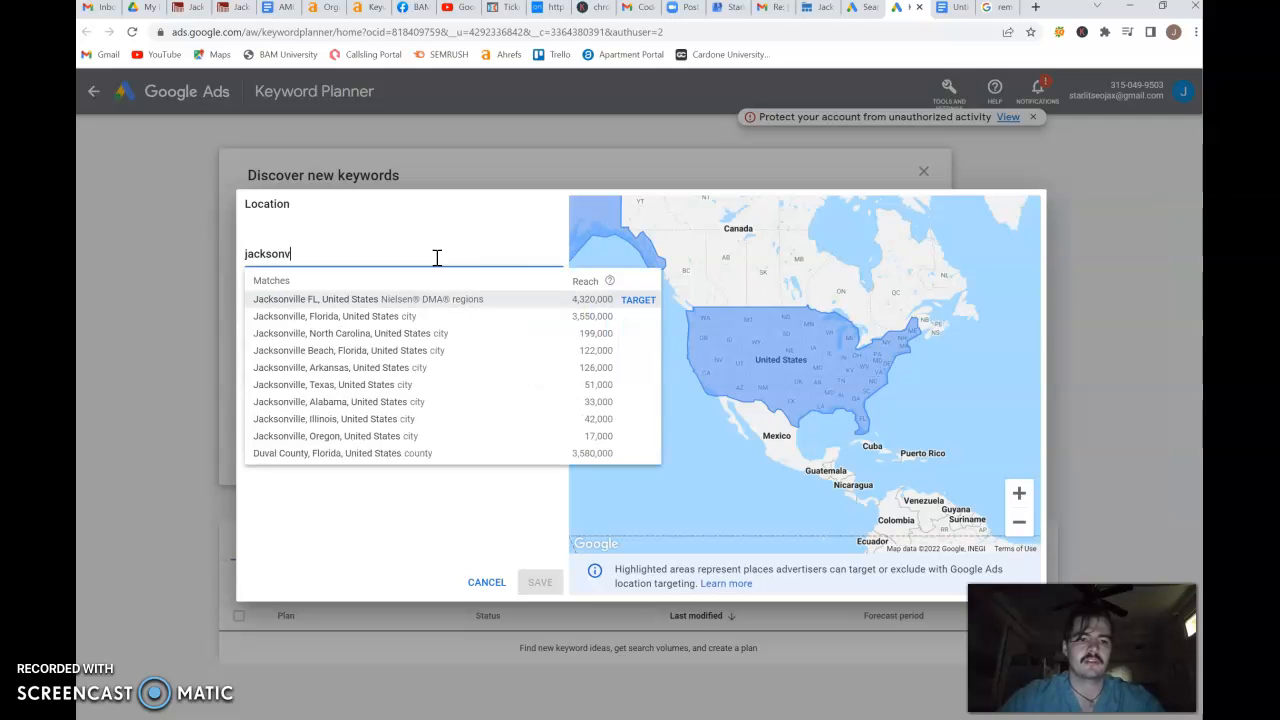
{"action": "left_click", "coordinate": [420, 299]}
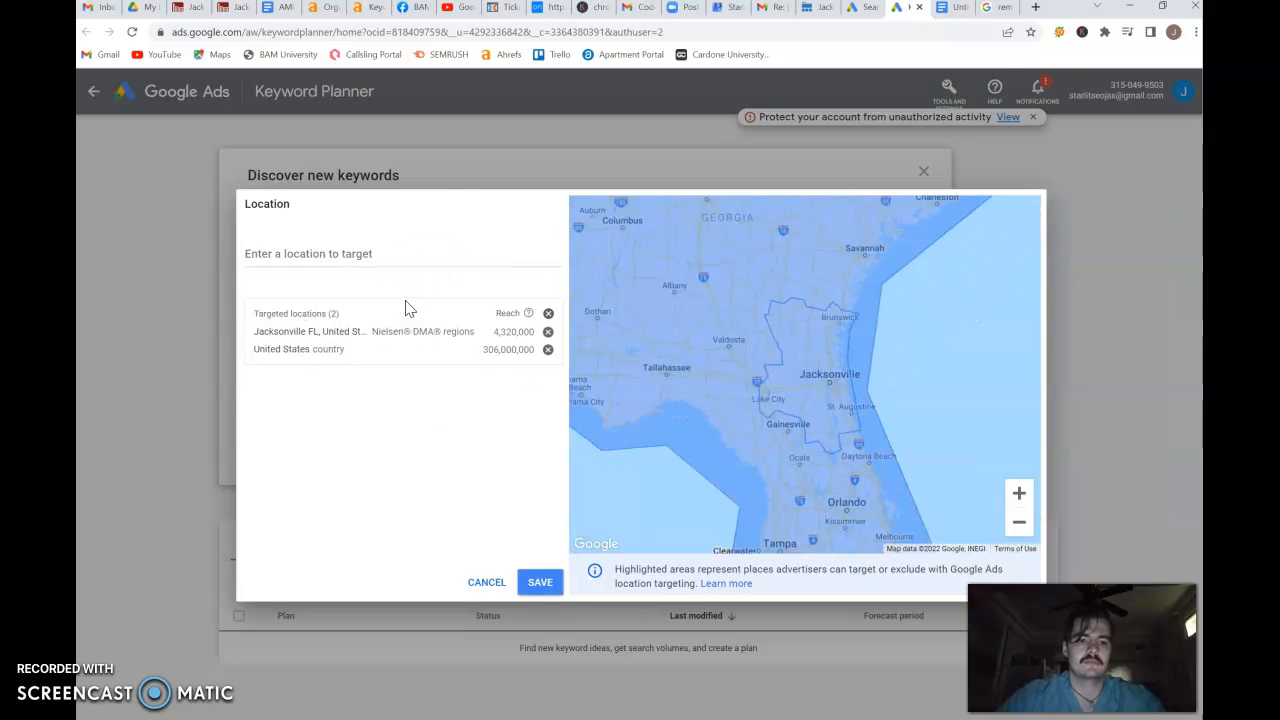
{"action": "left_click", "coordinate": [548, 349]}
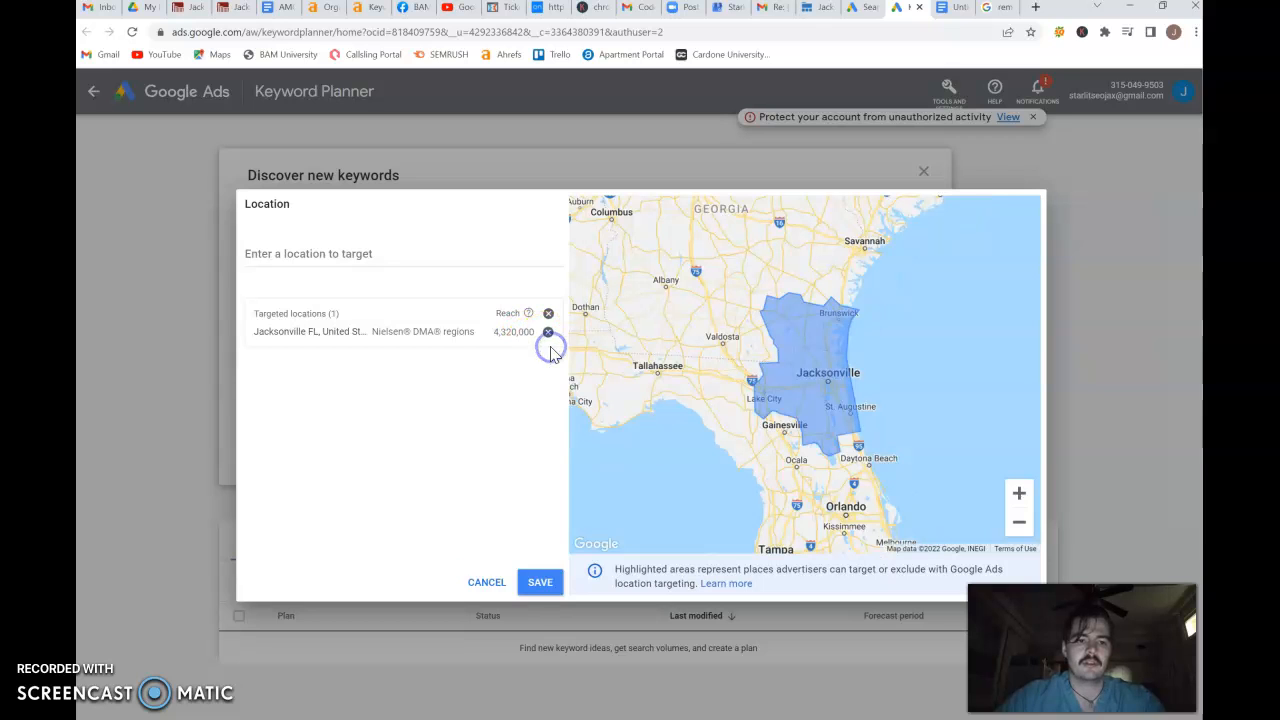
{"action": "left_click", "coordinate": [540, 582]}
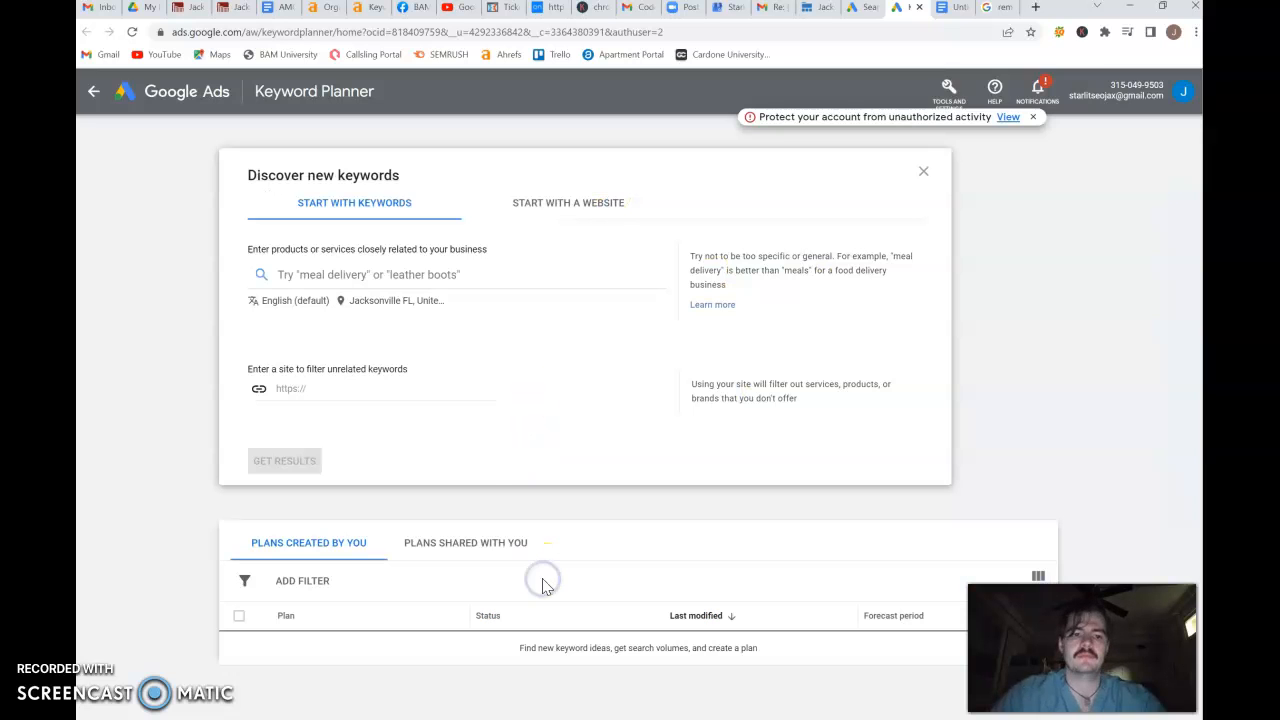
Step: Get keyword ideas for the seed terms web design, seo, web development, google ads and facebook ads
{"action": "left_click", "coordinate": [499, 280]}
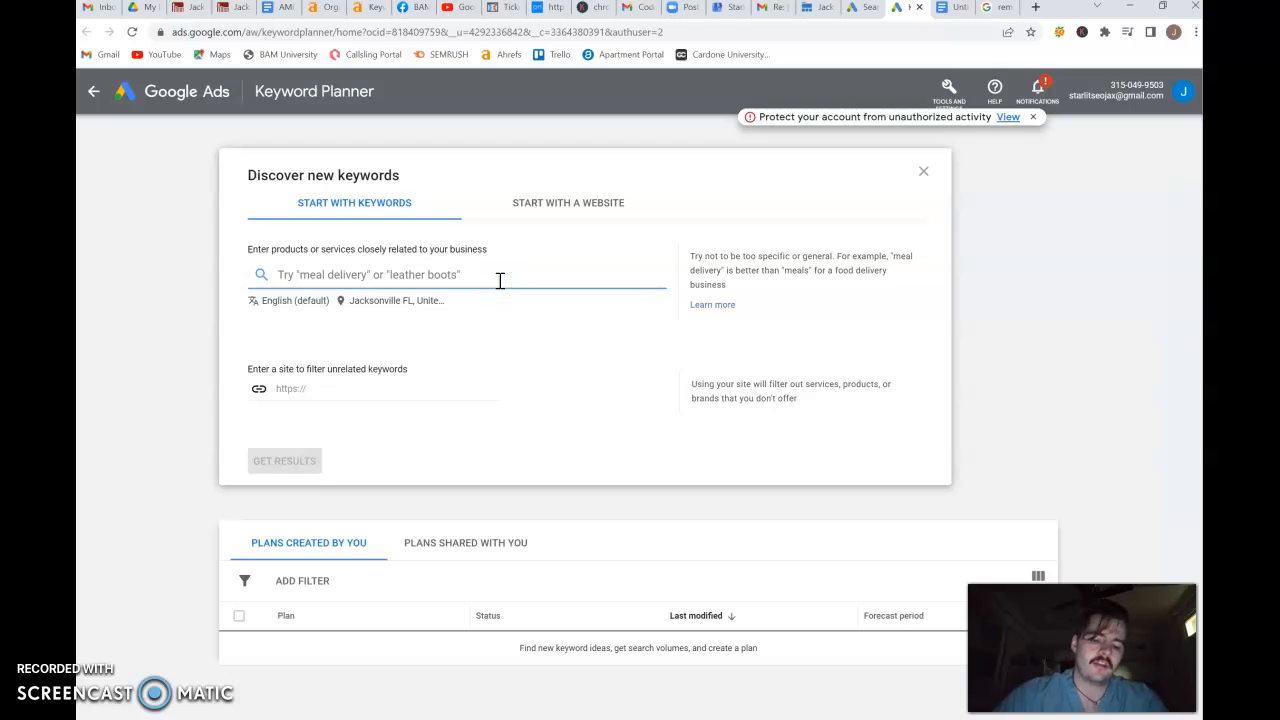
{"action": "type", "text": "web design se"}
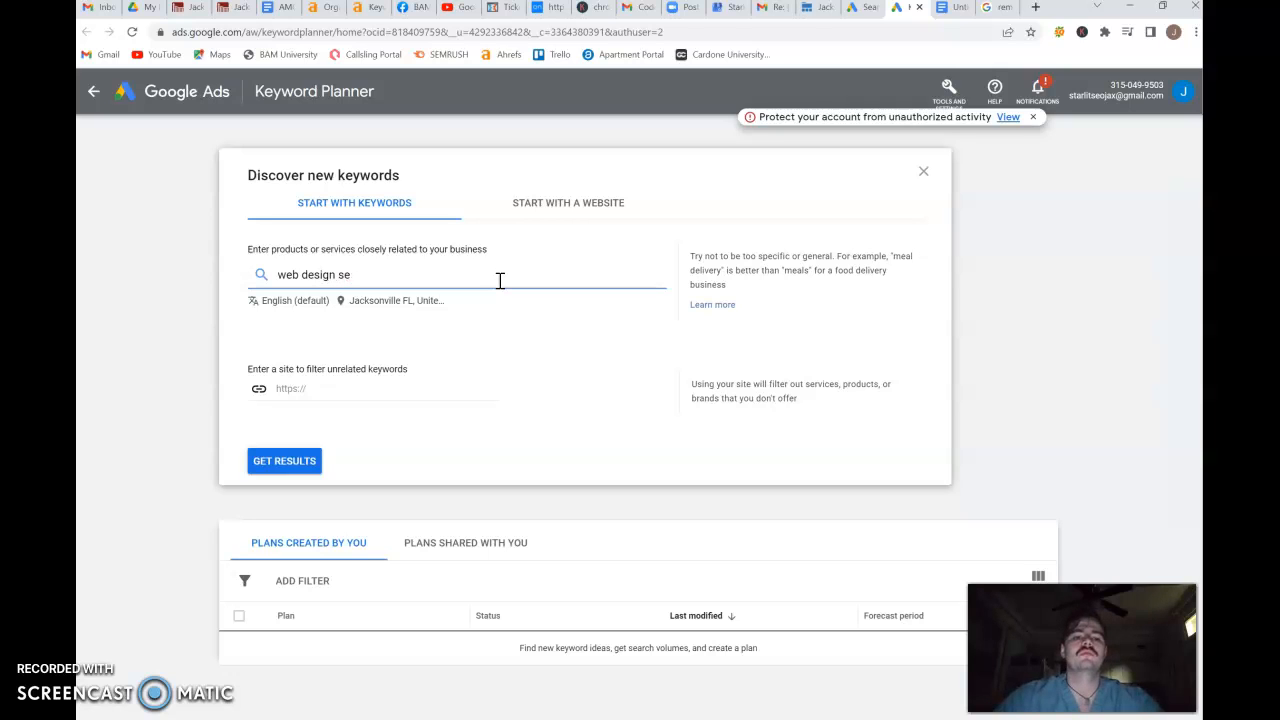
{"action": "key", "text": "BackSpace"}
{"action": "key", "text": "BackSpace"}
{"action": "key", "text": "Return"}
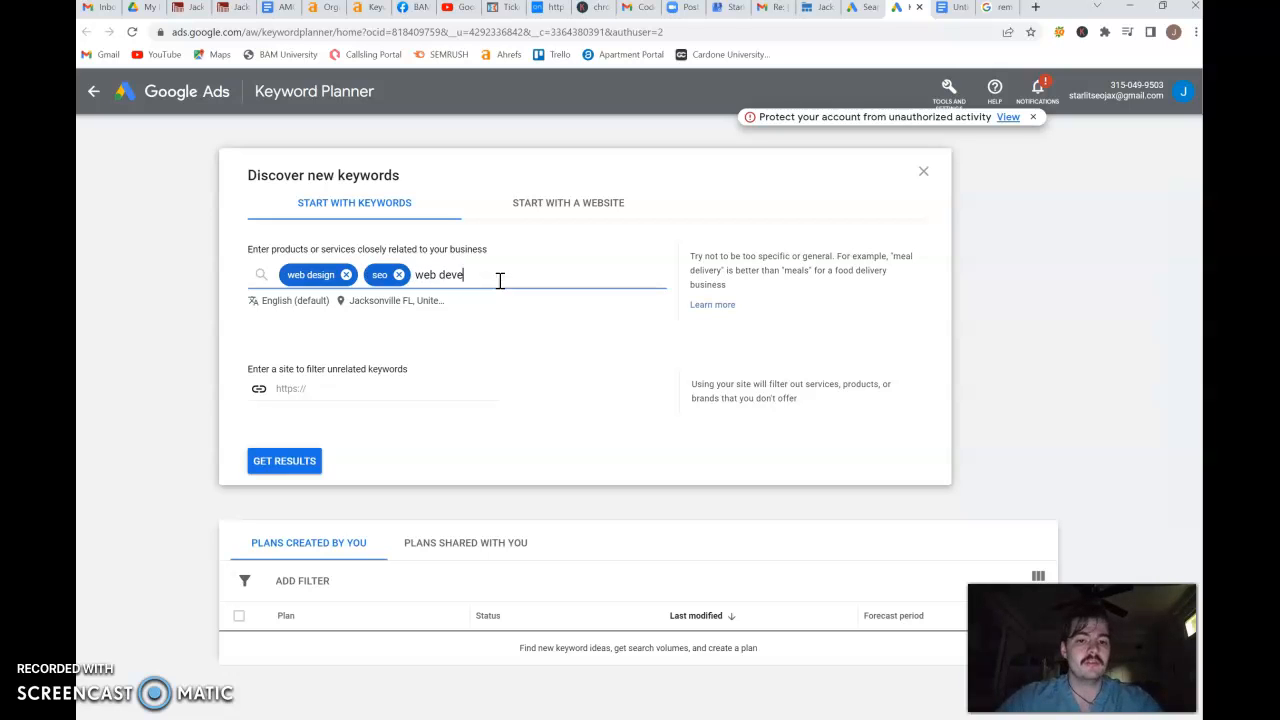
{"action": "key", "text": "Return"}
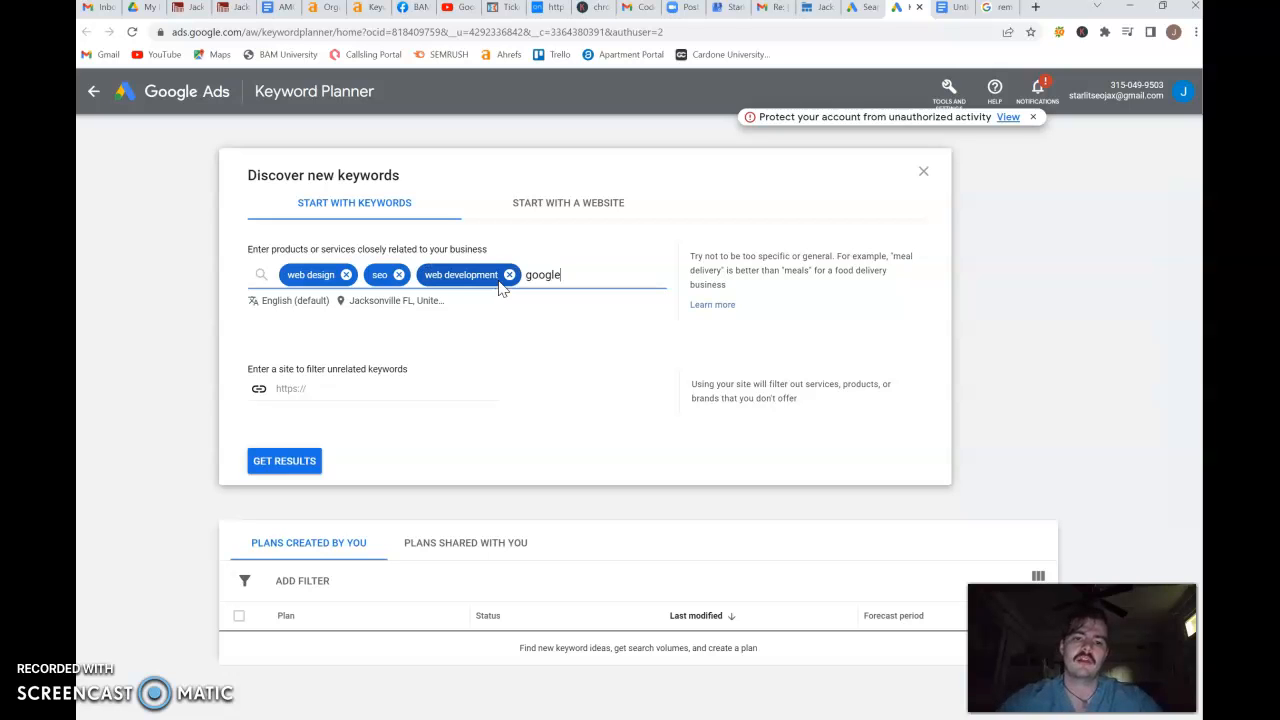
{"action": "key", "text": "Return"}
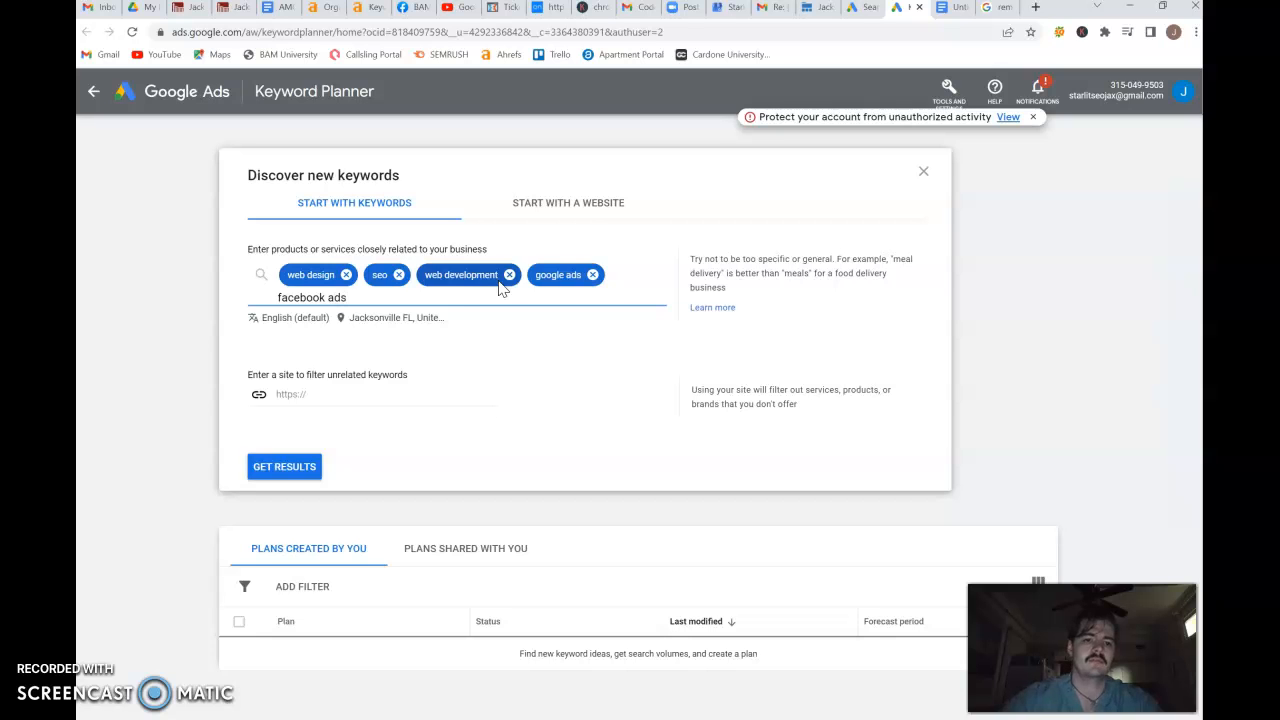
{"action": "type", "text": "facebook ads"}
{"action": "key", "text": "Return"}
{"action": "left_click", "coordinate": [298, 480]}
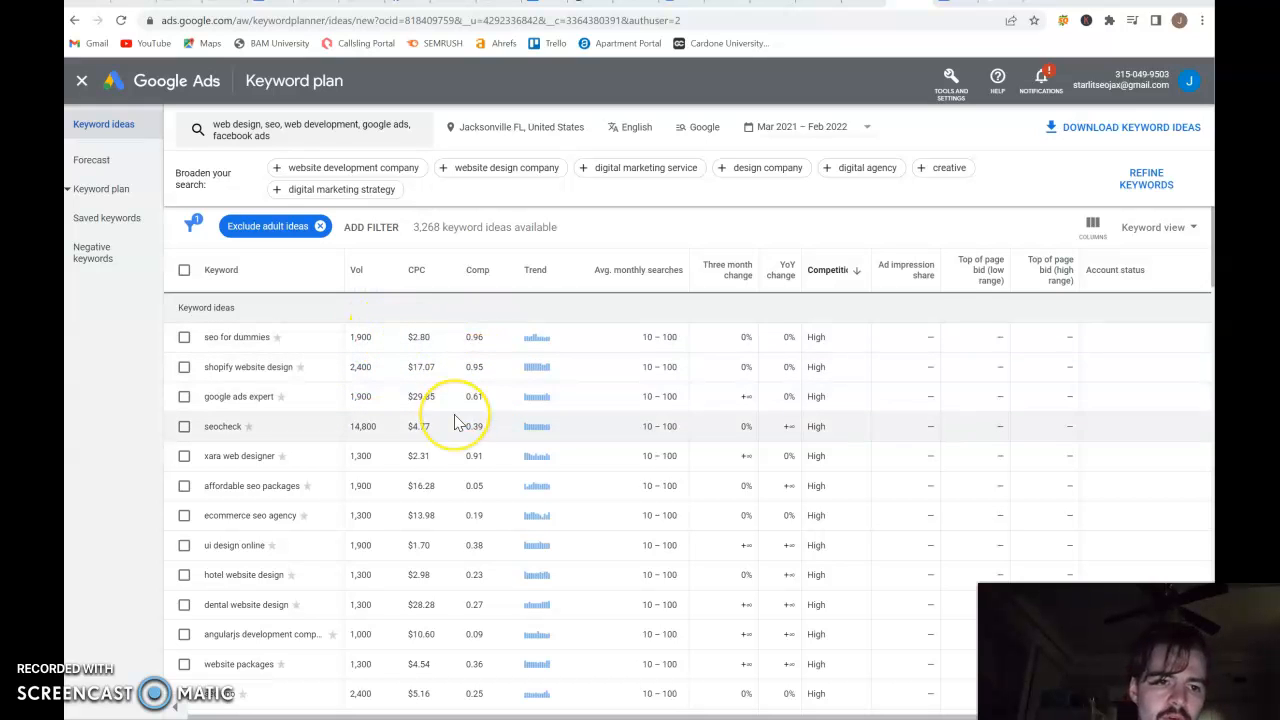
Step: Look through the keyword ideas and select "hire seo expert"
{"action": "scroll", "coordinate": [455, 423], "scroll_direction": "down", "scroll_amount": 1}
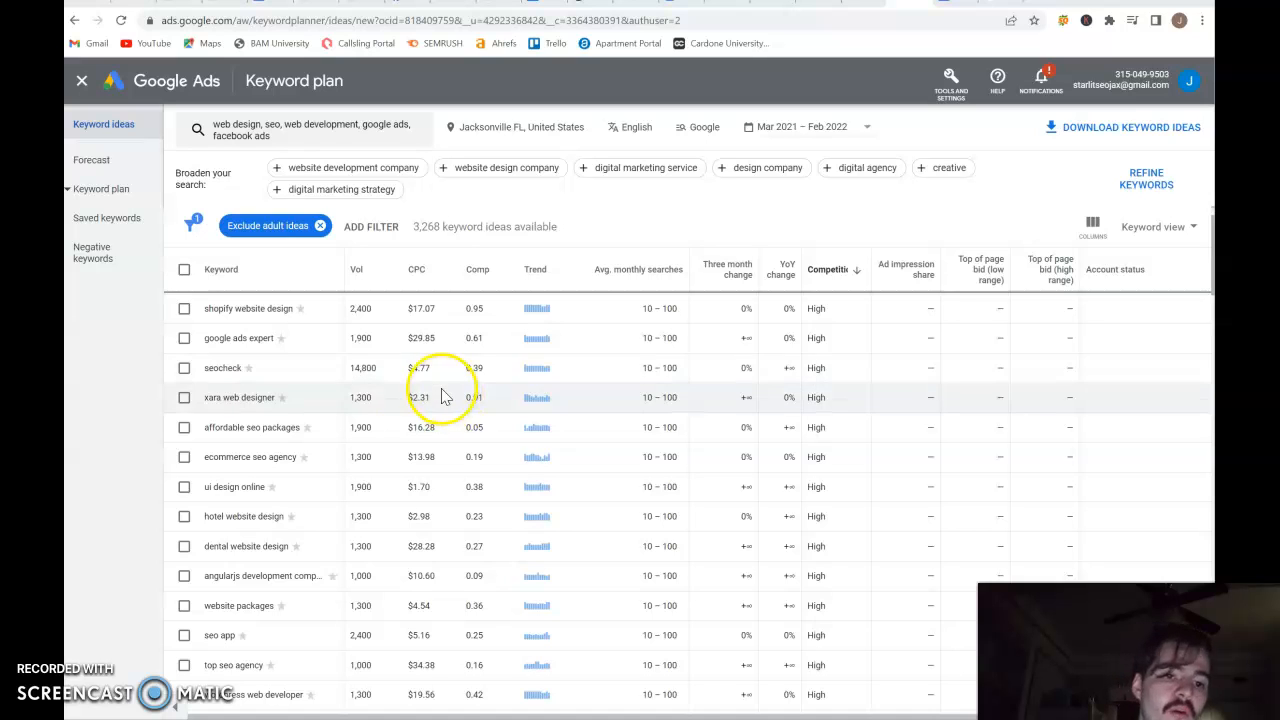
{"action": "scroll", "coordinate": [298, 358], "scroll_direction": "up", "scroll_amount": 1}
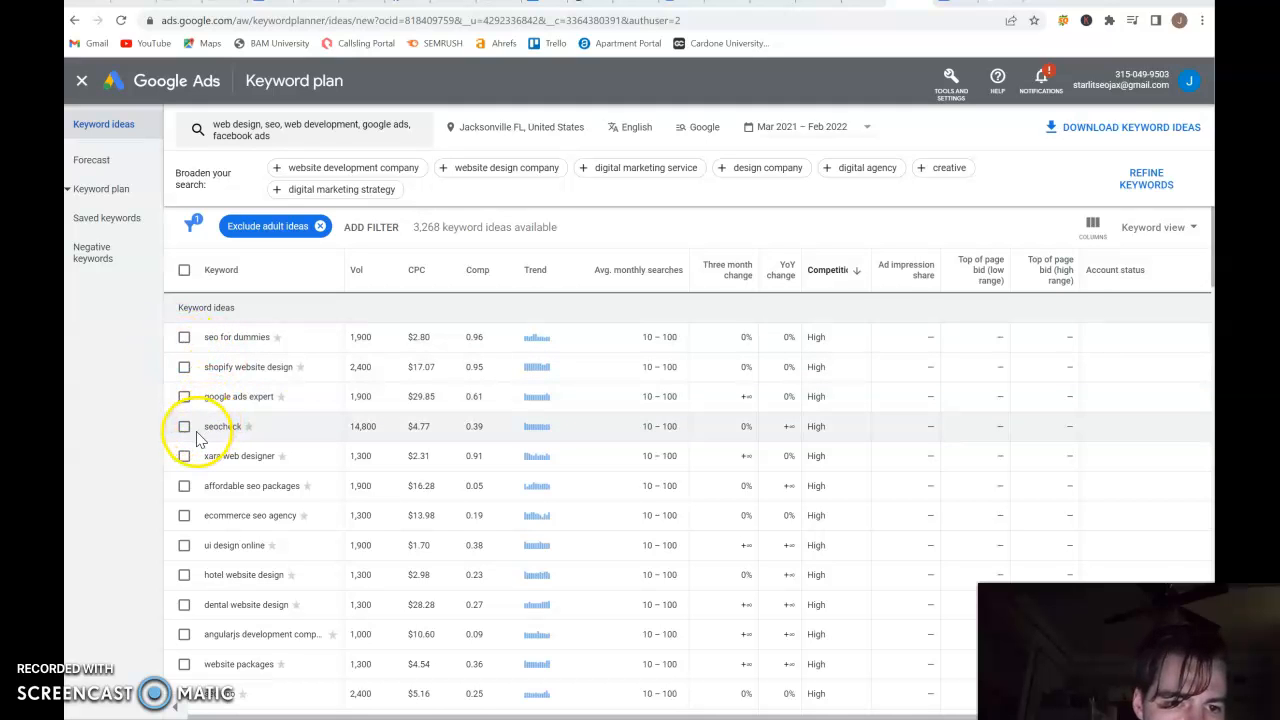
{"action": "scroll", "coordinate": [190, 432], "scroll_direction": "down", "scroll_amount": 1}
{"action": "scroll", "coordinate": [197, 440], "scroll_direction": "down", "scroll_amount": 4}
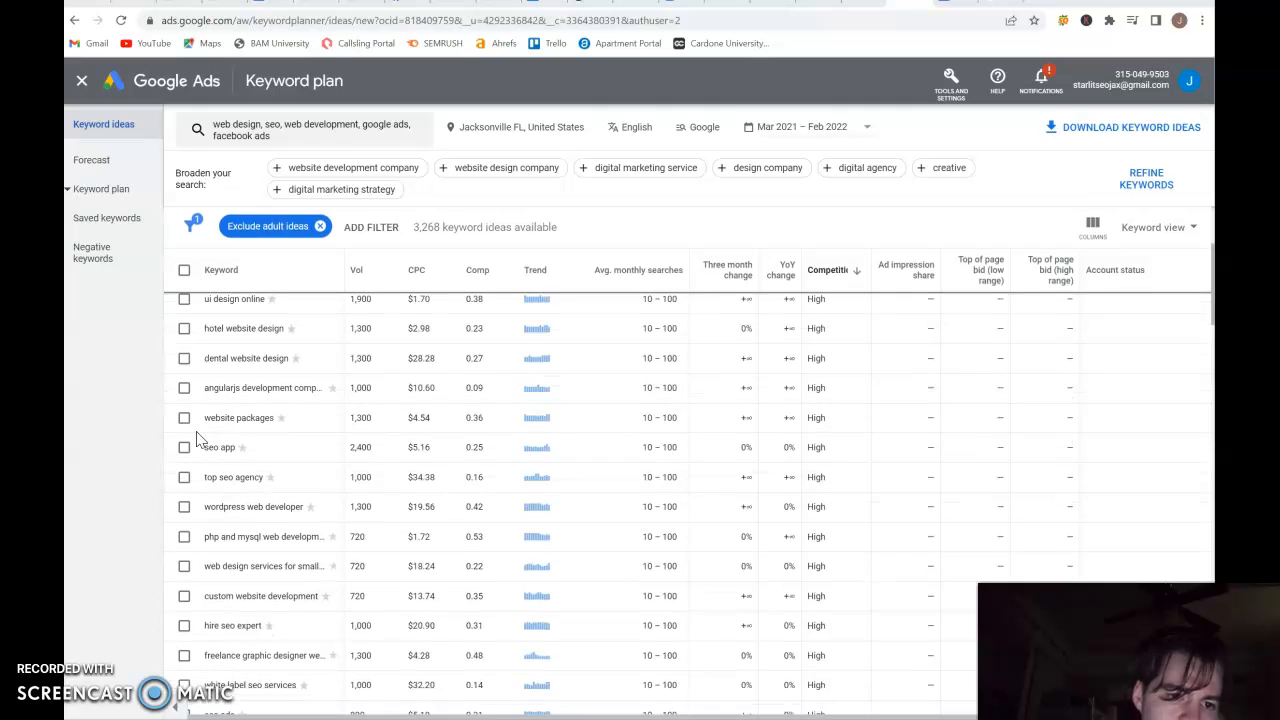
{"action": "scroll", "coordinate": [197, 440], "scroll_direction": "down", "scroll_amount": 4}
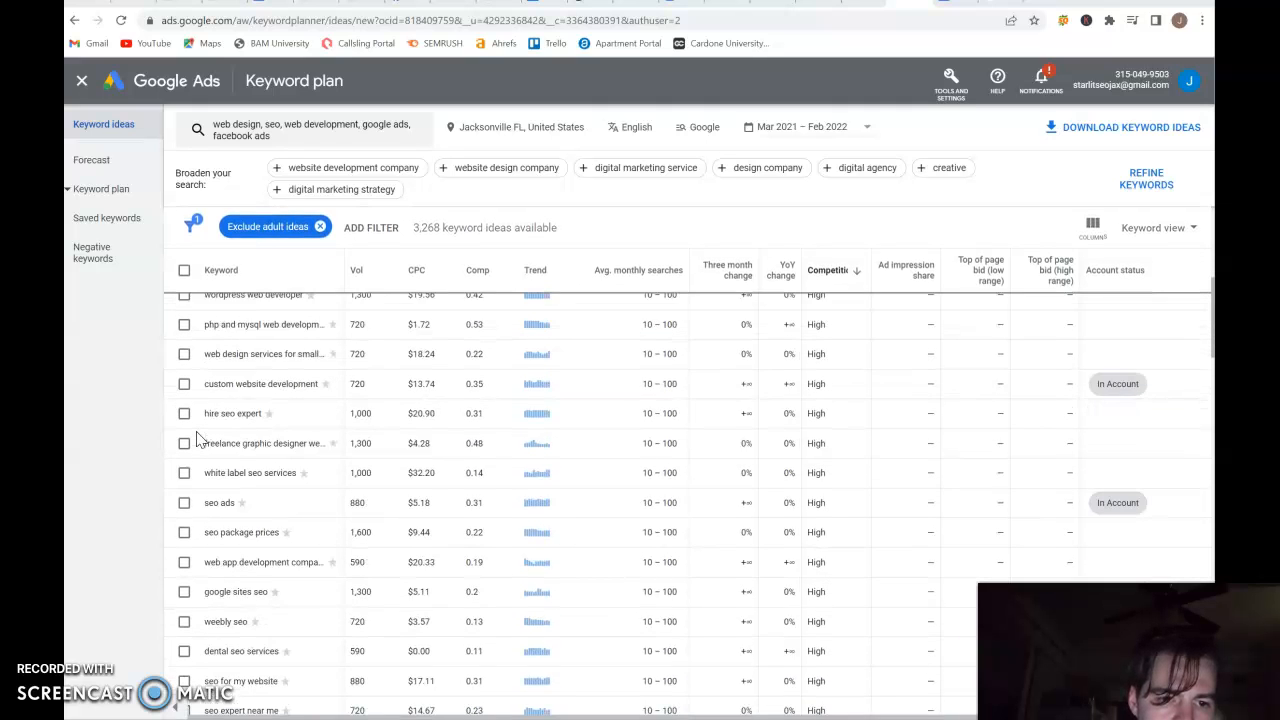
{"action": "left_click", "coordinate": [186, 406]}
{"action": "left_click", "coordinate": [185, 405]}
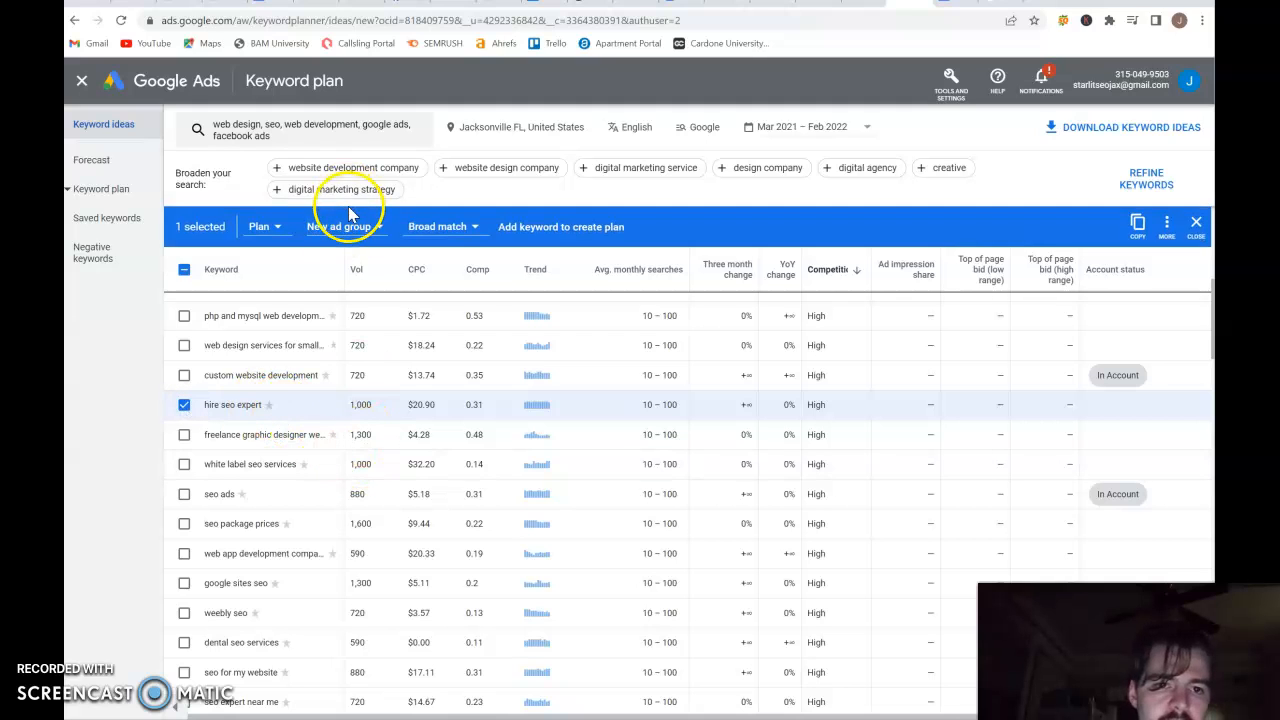
Step: Create a new ad group named SEO, assign it to the selected keyword, and open the match type options
{"action": "left_click", "coordinate": [347, 227]}
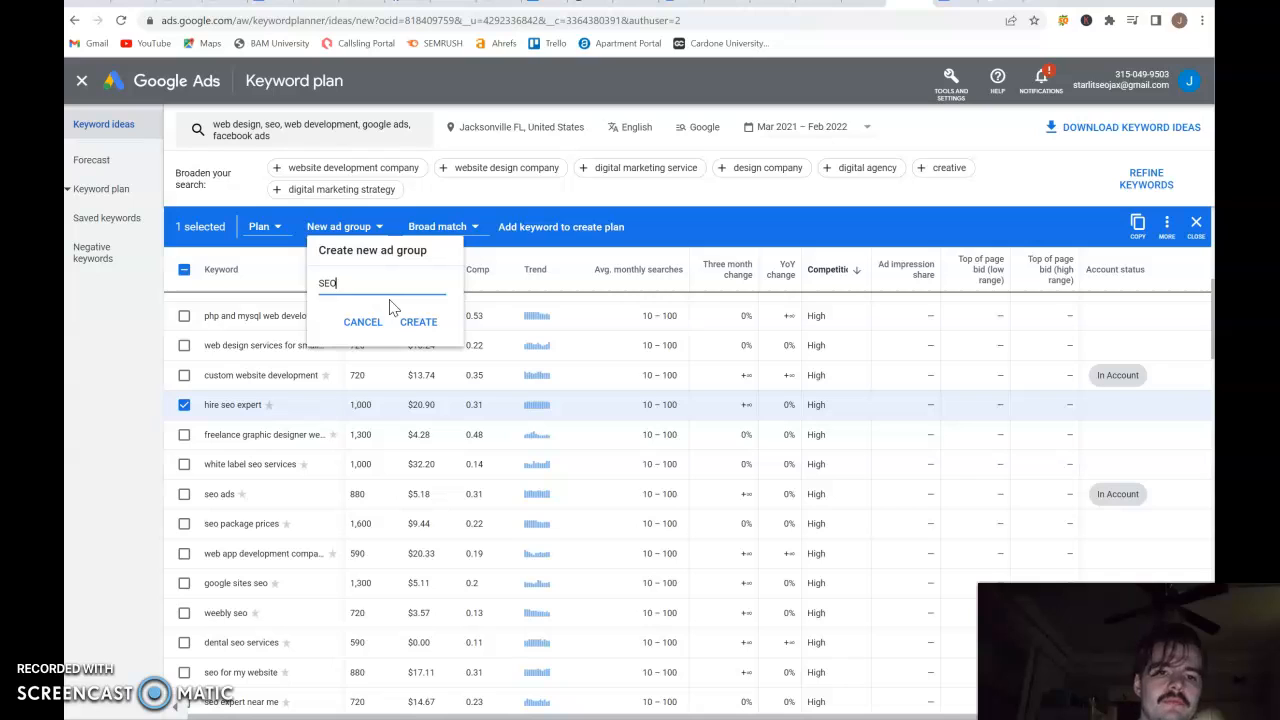
{"action": "left_click", "coordinate": [443, 327]}
{"action": "left_click", "coordinate": [436, 325]}
{"action": "left_click", "coordinate": [476, 226]}
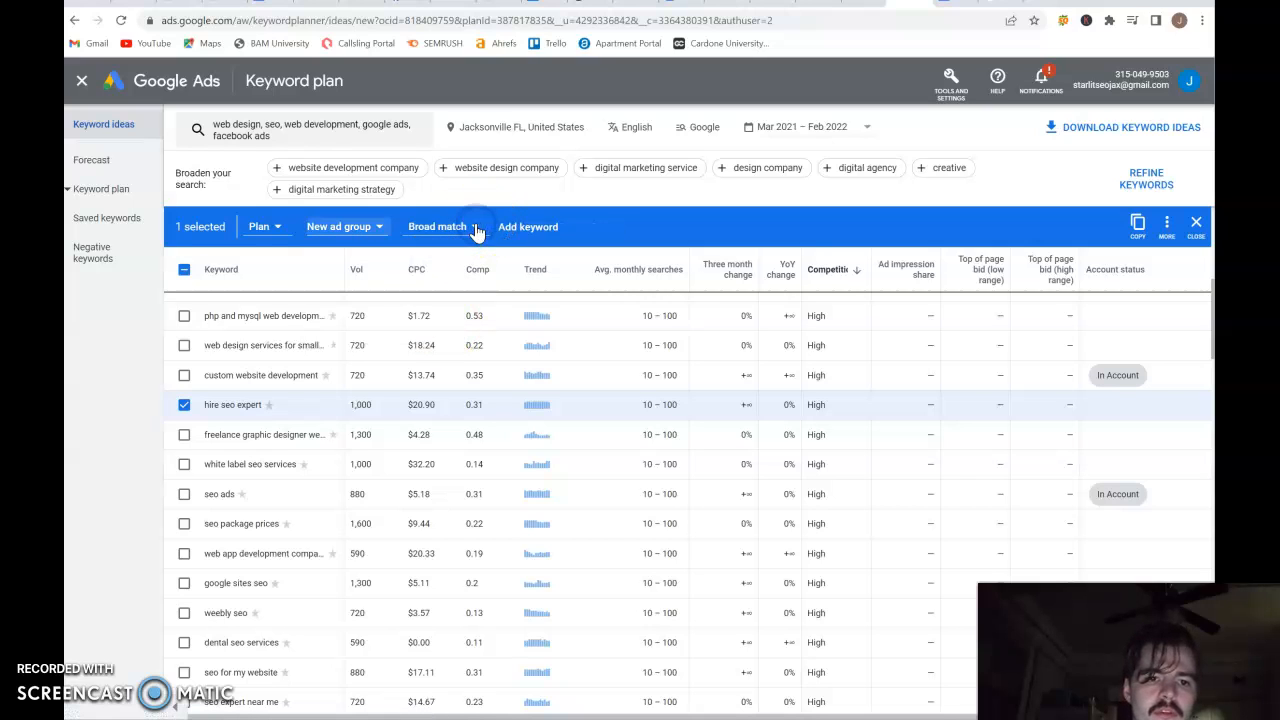
{"action": "left_click", "coordinate": [350, 227]}
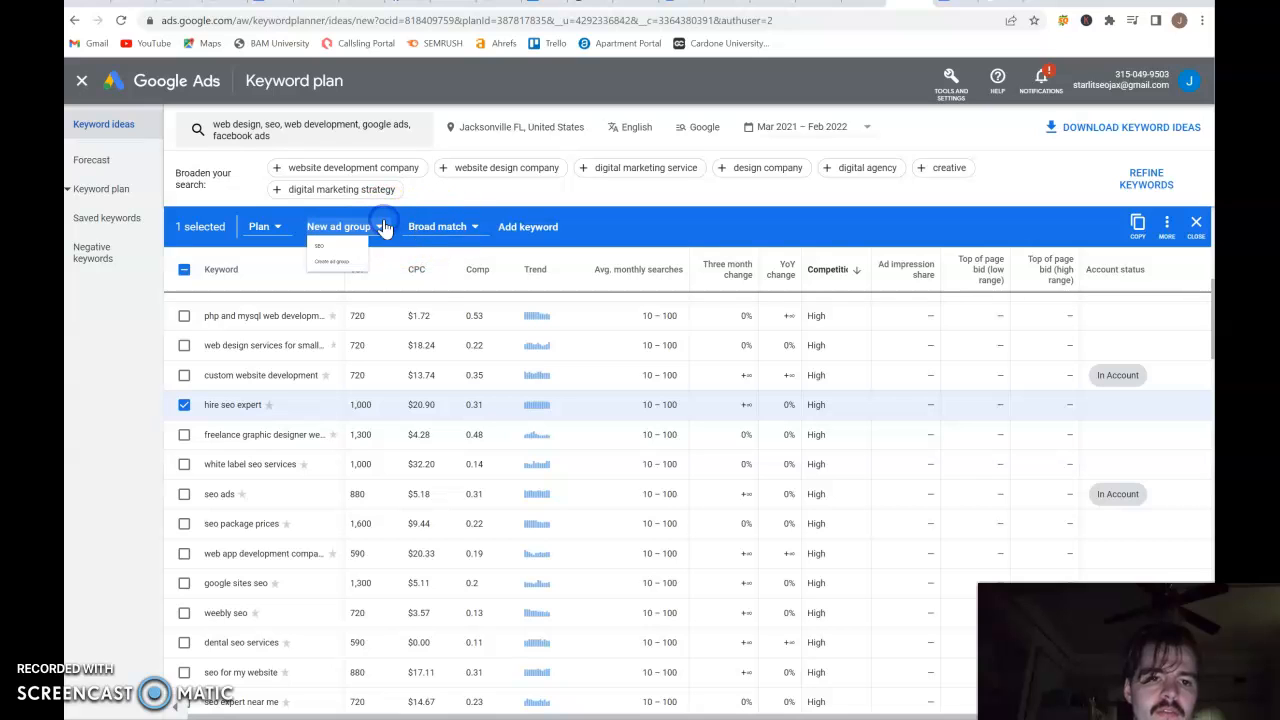
{"action": "left_click", "coordinate": [352, 266]}
{"action": "left_click", "coordinate": [398, 227]}
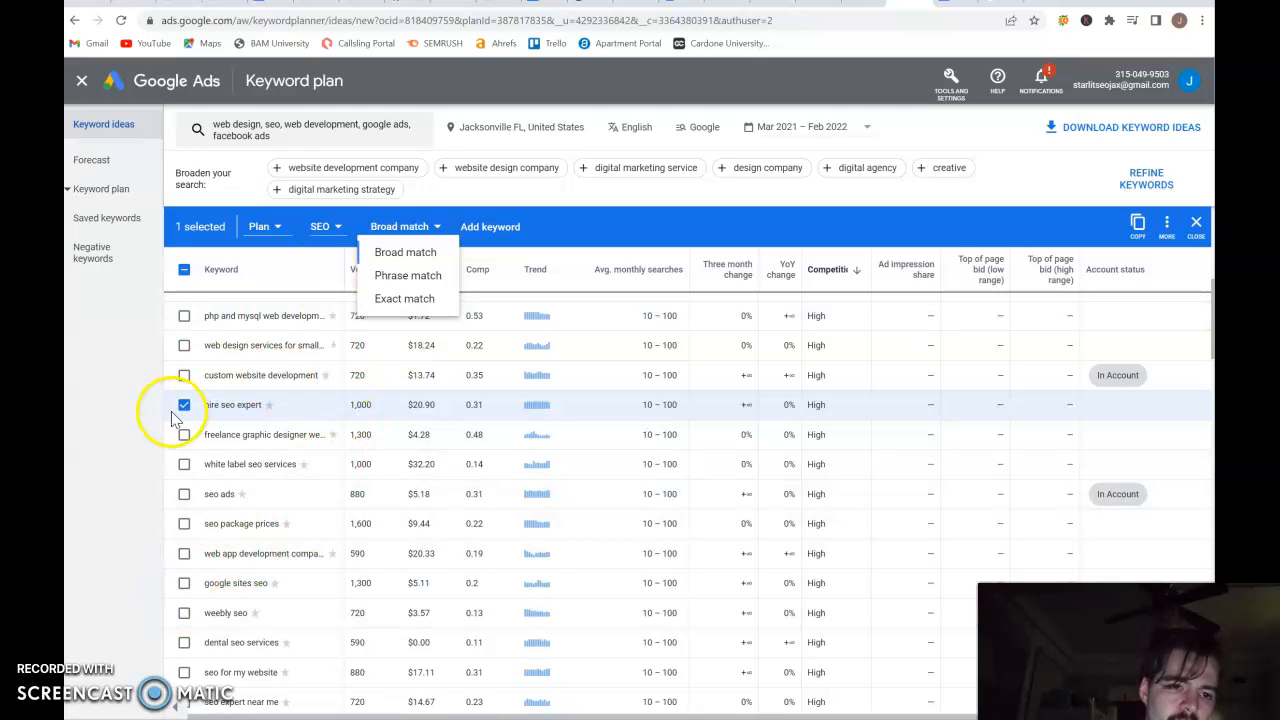
Step: Add the keyword idea "seo expert near me" to the selection
{"action": "scroll", "coordinate": [178, 440], "scroll_direction": "down", "scroll_amount": 3}
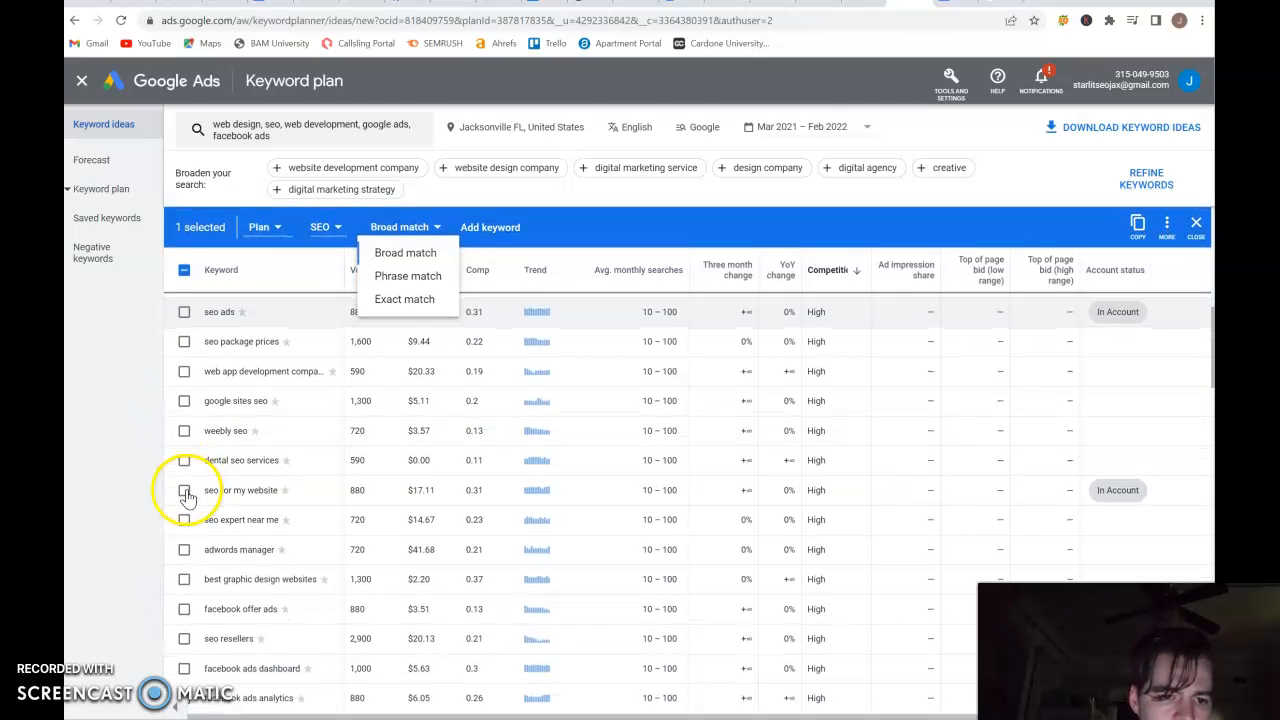
{"action": "scroll", "coordinate": [172, 600], "scroll_direction": "down", "scroll_amount": 1}
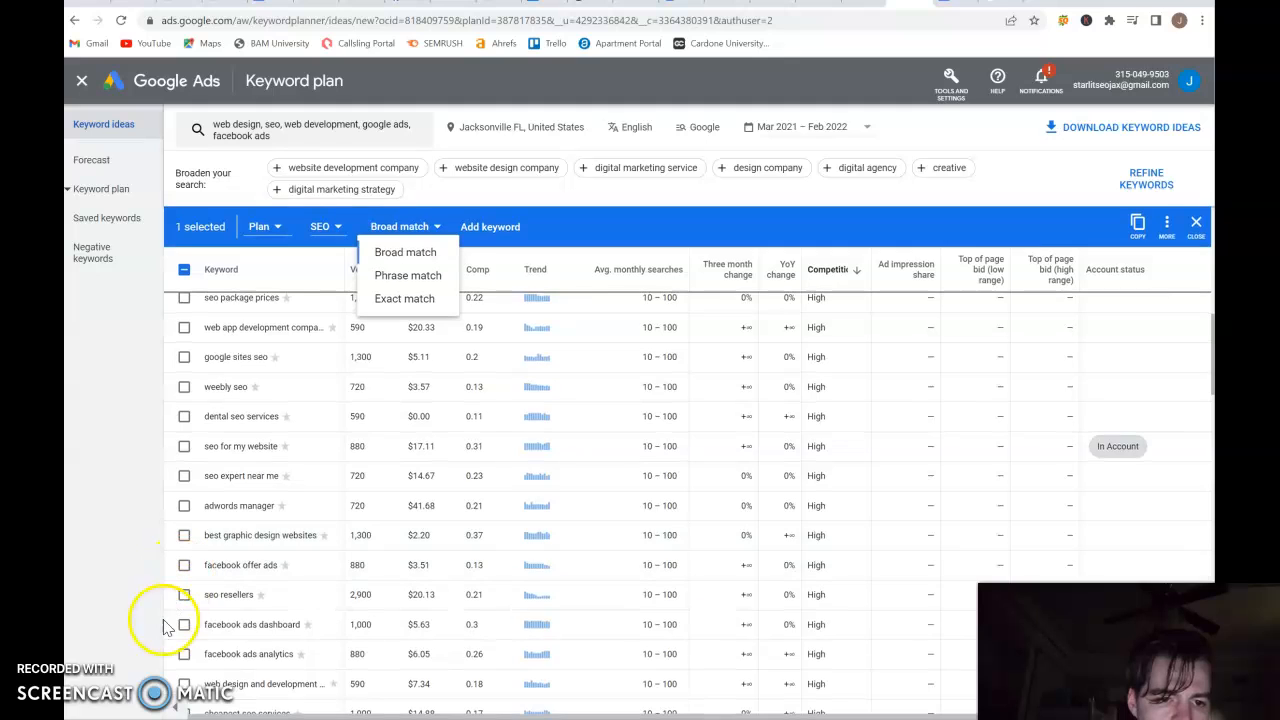
{"action": "scroll", "coordinate": [220, 640], "scroll_direction": "up", "scroll_amount": 3}
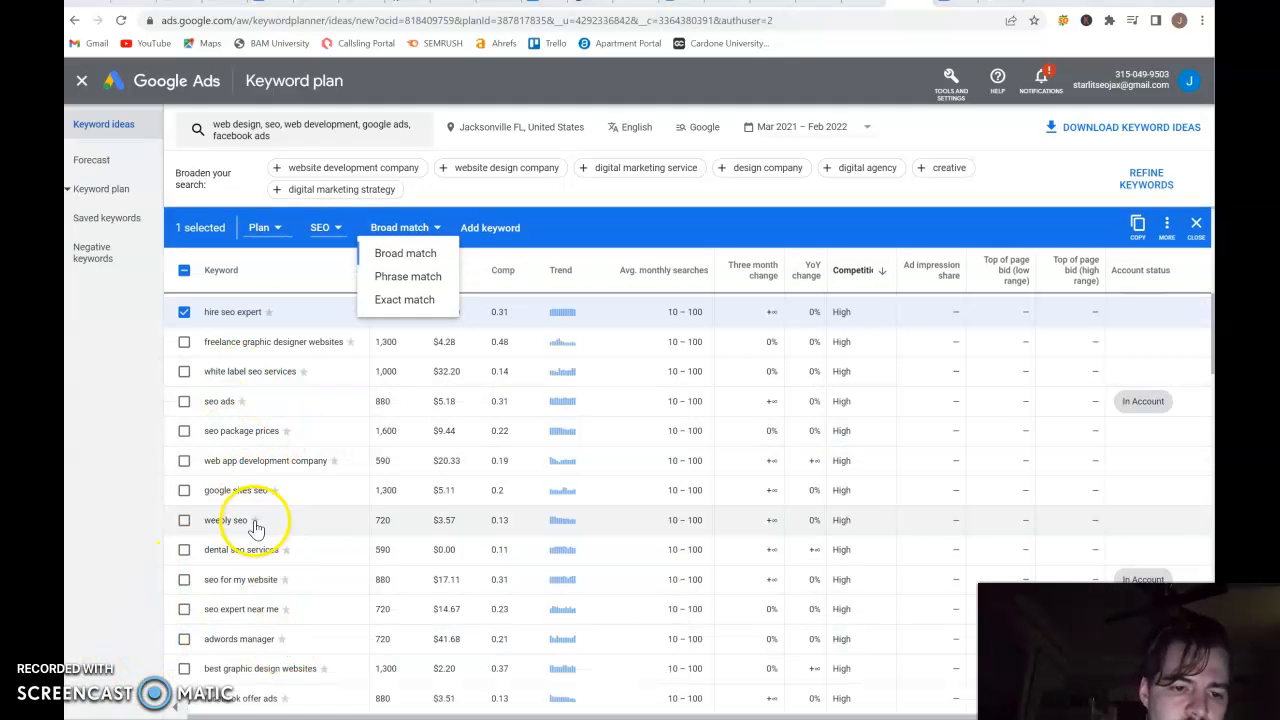
{"action": "scroll", "coordinate": [250, 520], "scroll_direction": "down", "scroll_amount": 1}
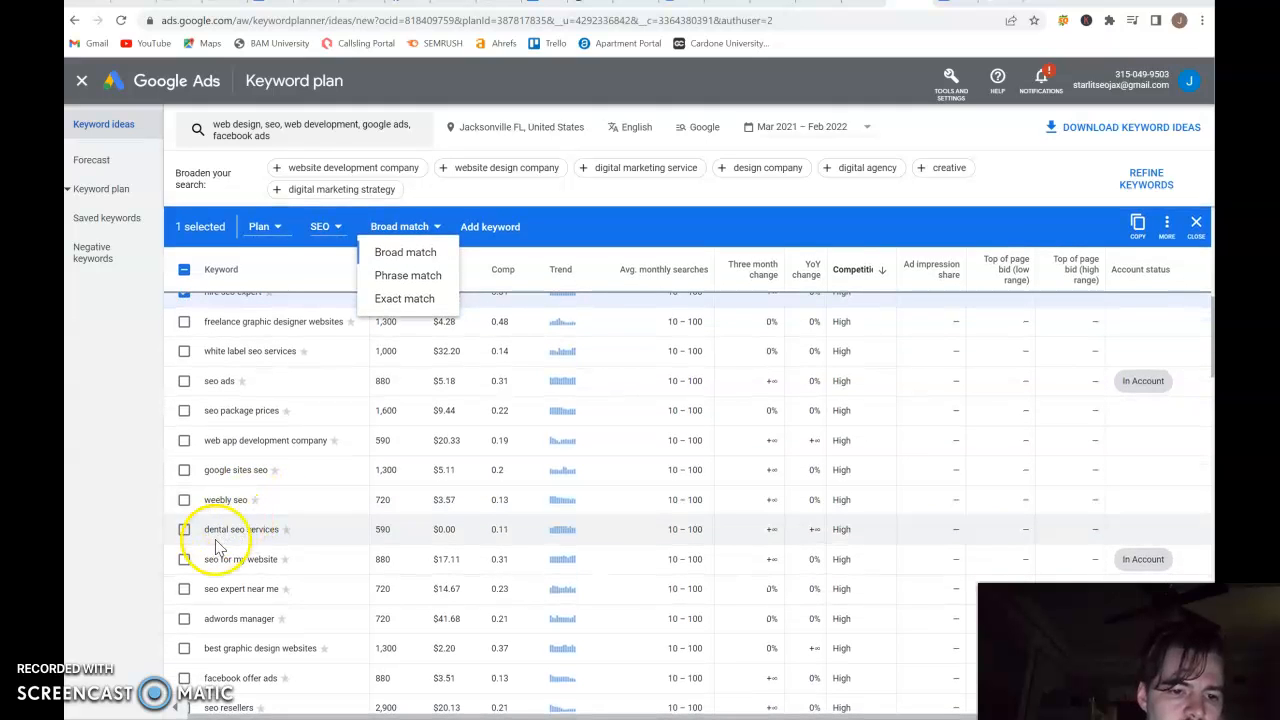
{"action": "left_click", "coordinate": [184, 588]}
{"action": "left_click", "coordinate": [184, 588]}
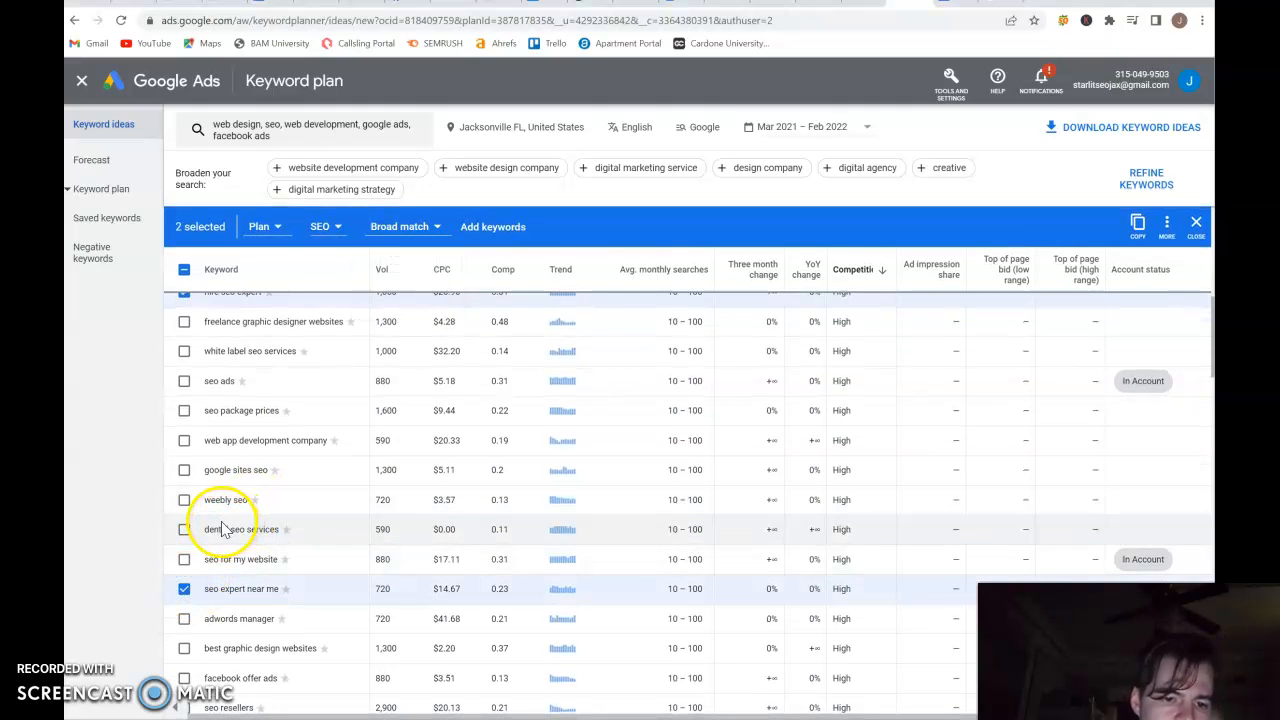
Step: Look through the remaining keyword ideas, and narrow the search to the seed terms seo and seo web development
{"action": "scroll", "coordinate": [222, 530], "scroll_direction": "down", "scroll_amount": 3}
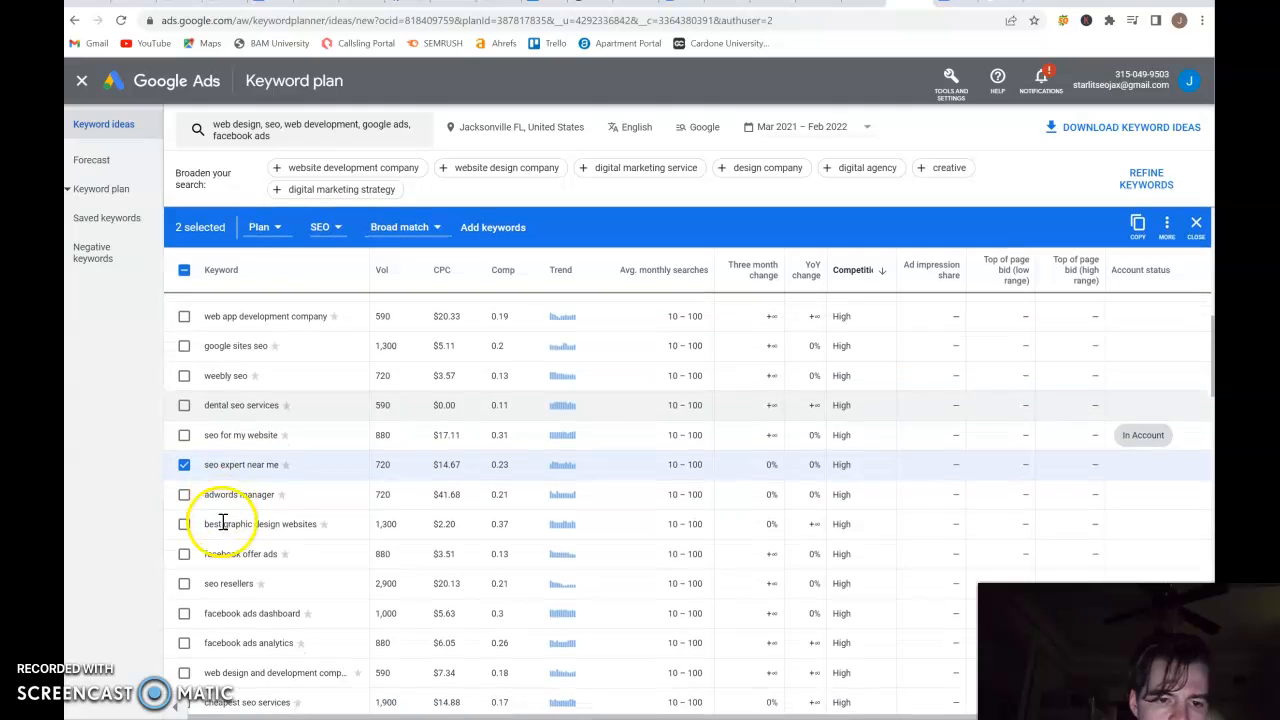
{"action": "scroll", "coordinate": [222, 522], "scroll_direction": "down", "scroll_amount": 1}
{"action": "scroll", "coordinate": [222, 525], "scroll_direction": "down", "scroll_amount": 4}
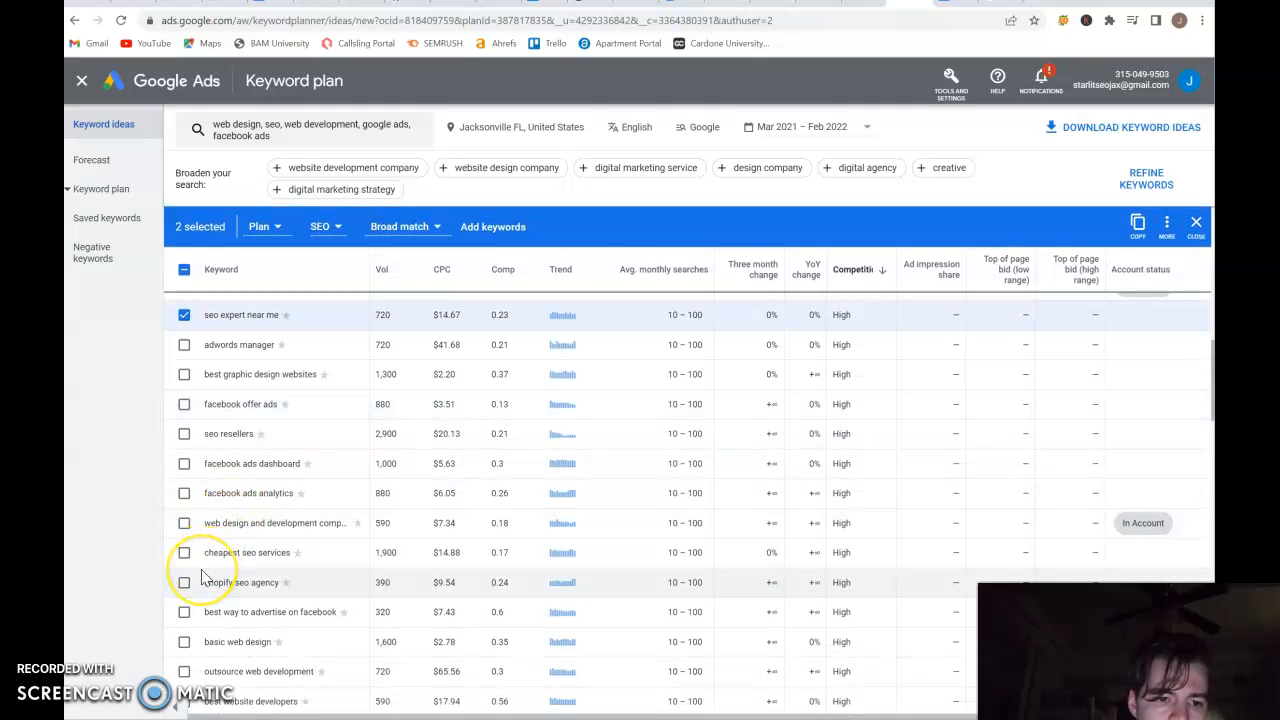
{"action": "scroll", "coordinate": [205, 565], "scroll_direction": "down", "scroll_amount": 4}
{"action": "scroll", "coordinate": [200, 577], "scroll_direction": "down", "scroll_amount": 3}
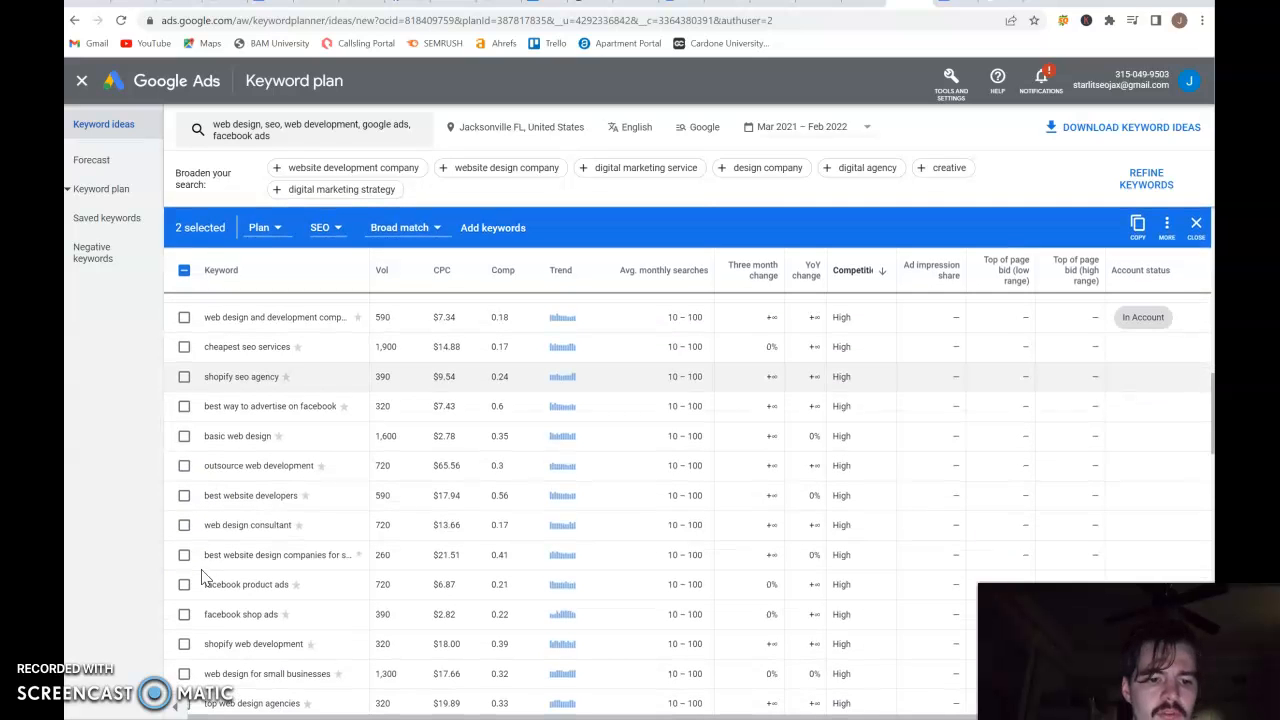
{"action": "scroll", "coordinate": [203, 572], "scroll_direction": "down", "scroll_amount": 9}
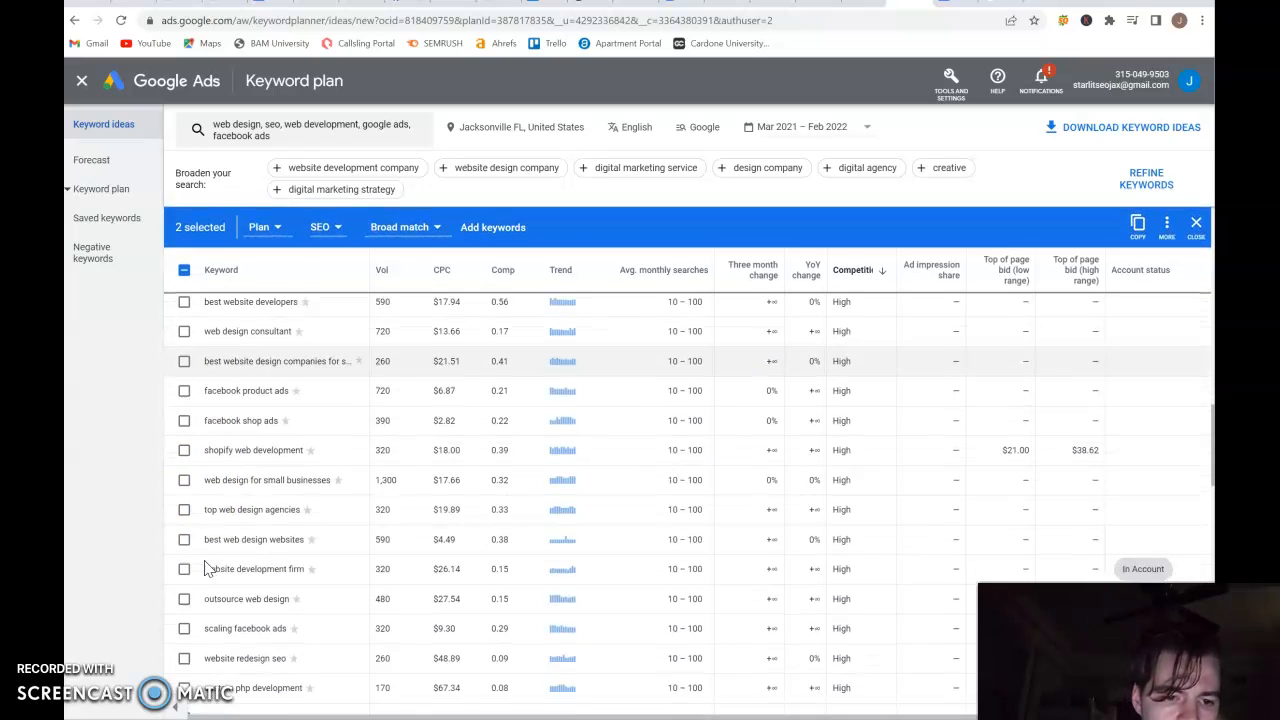
{"action": "scroll", "coordinate": [205, 567], "scroll_direction": "down", "scroll_amount": 8}
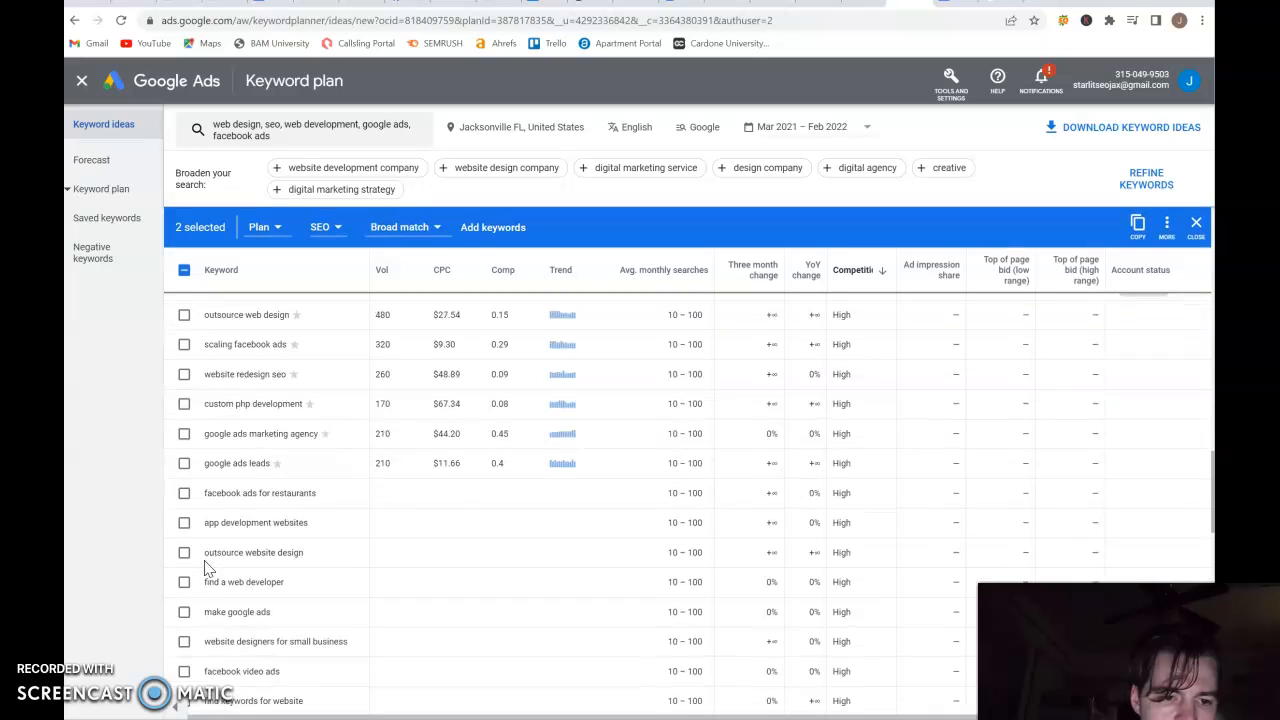
{"action": "scroll", "coordinate": [207, 568], "scroll_direction": "down", "scroll_amount": 11}
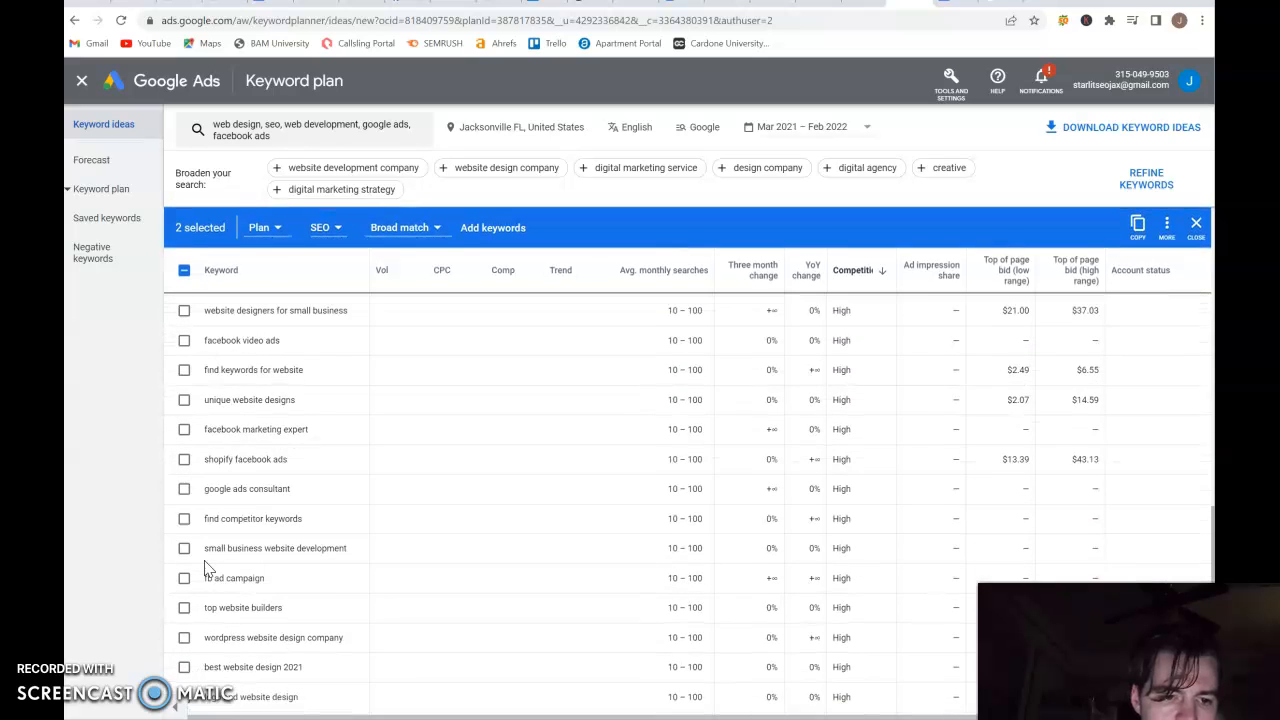
{"action": "scroll", "coordinate": [207, 568], "scroll_direction": "down", "scroll_amount": 14}
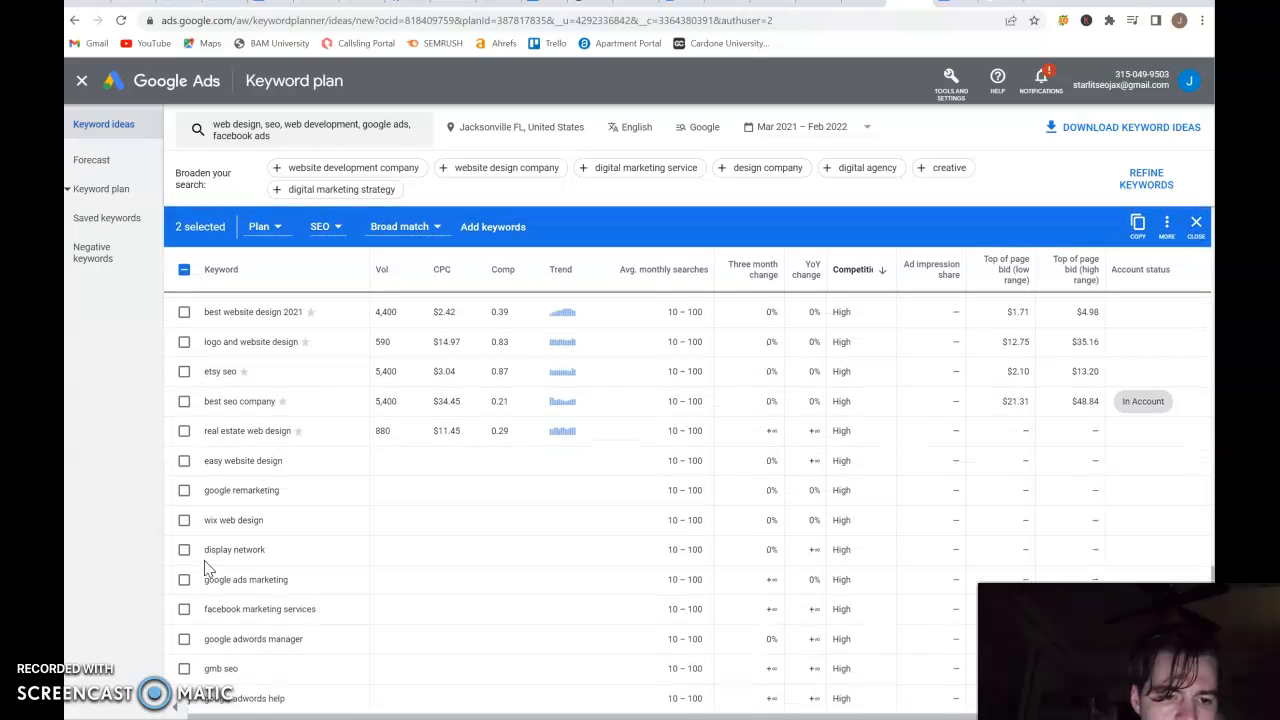
{"action": "scroll", "coordinate": [207, 568], "scroll_direction": "down", "scroll_amount": 6}
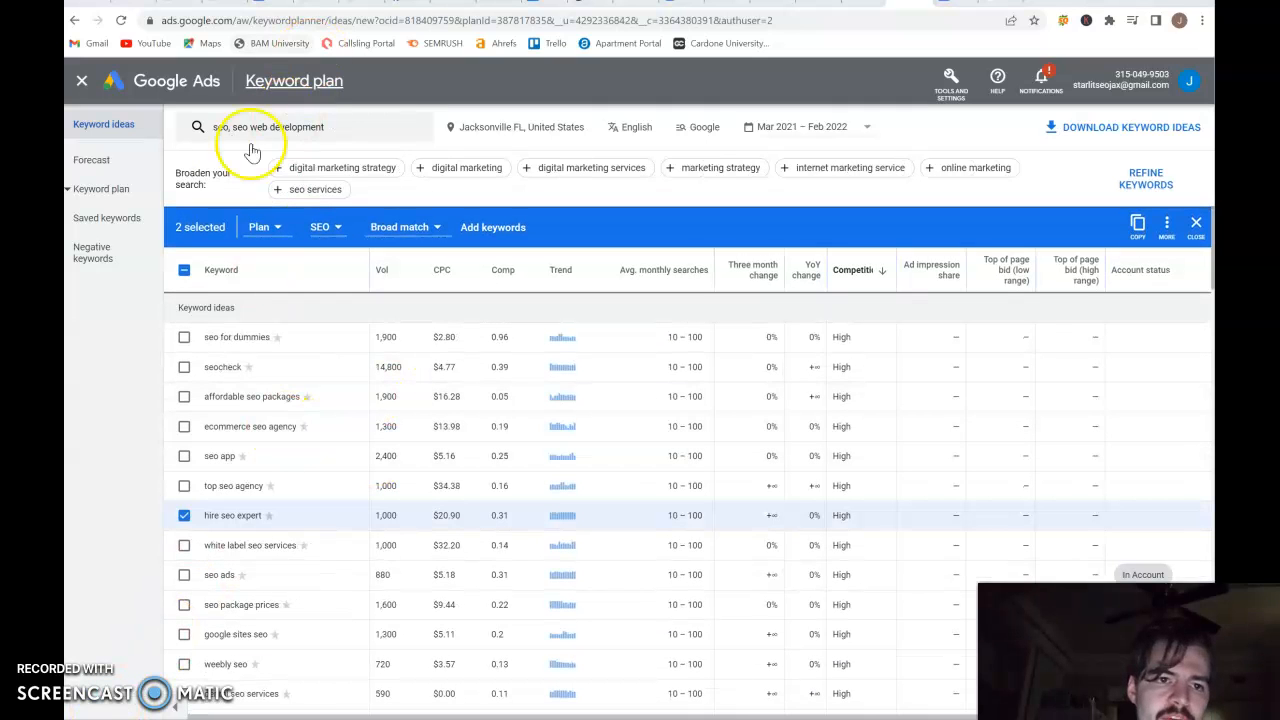
Step: Add the keyword idea "weebly seo" to the selection
{"action": "scroll", "coordinate": [300, 450], "scroll_direction": "down", "scroll_amount": 3}
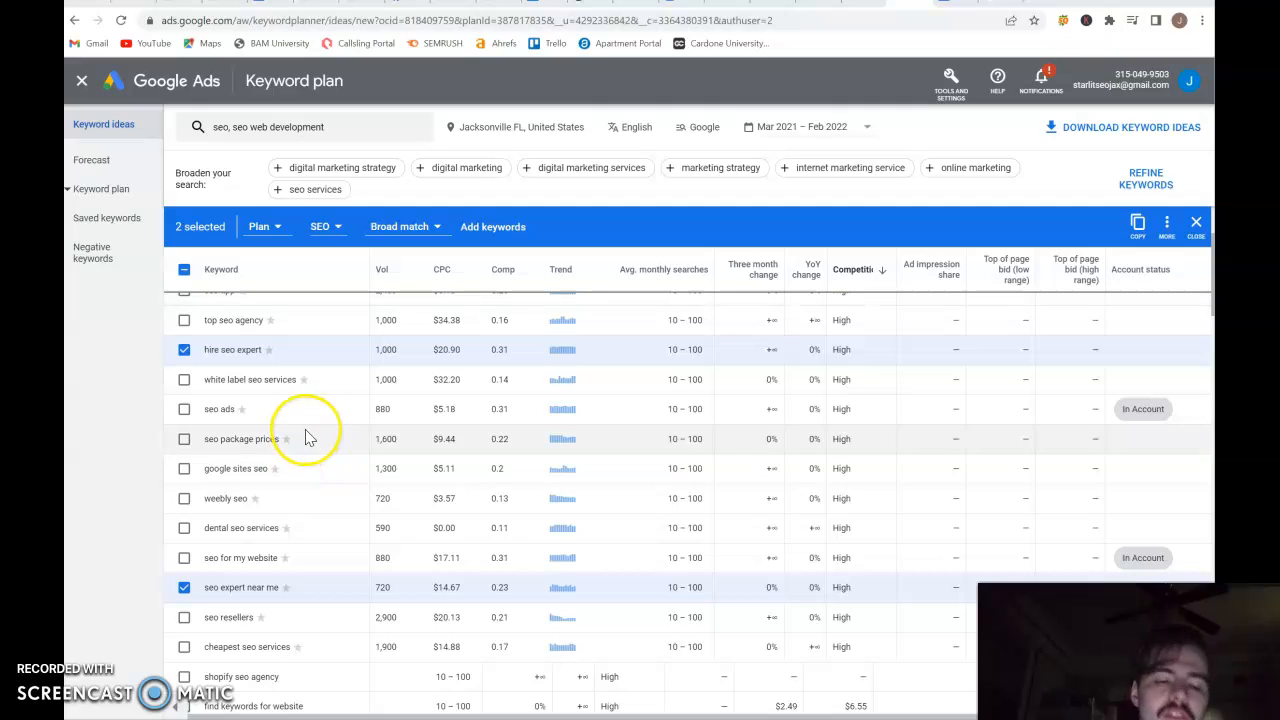
{"action": "scroll", "coordinate": [307, 450], "scroll_direction": "up", "scroll_amount": 2}
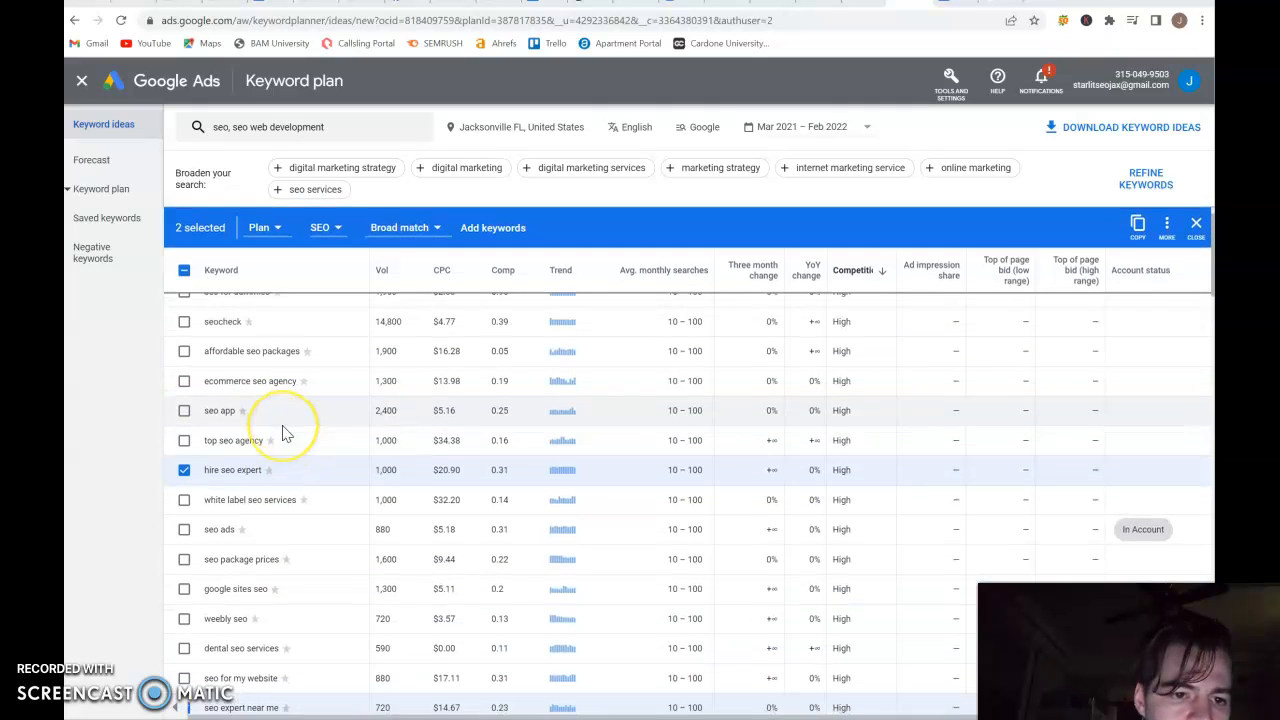
{"action": "scroll", "coordinate": [286, 434], "scroll_direction": "down", "scroll_amount": 2}
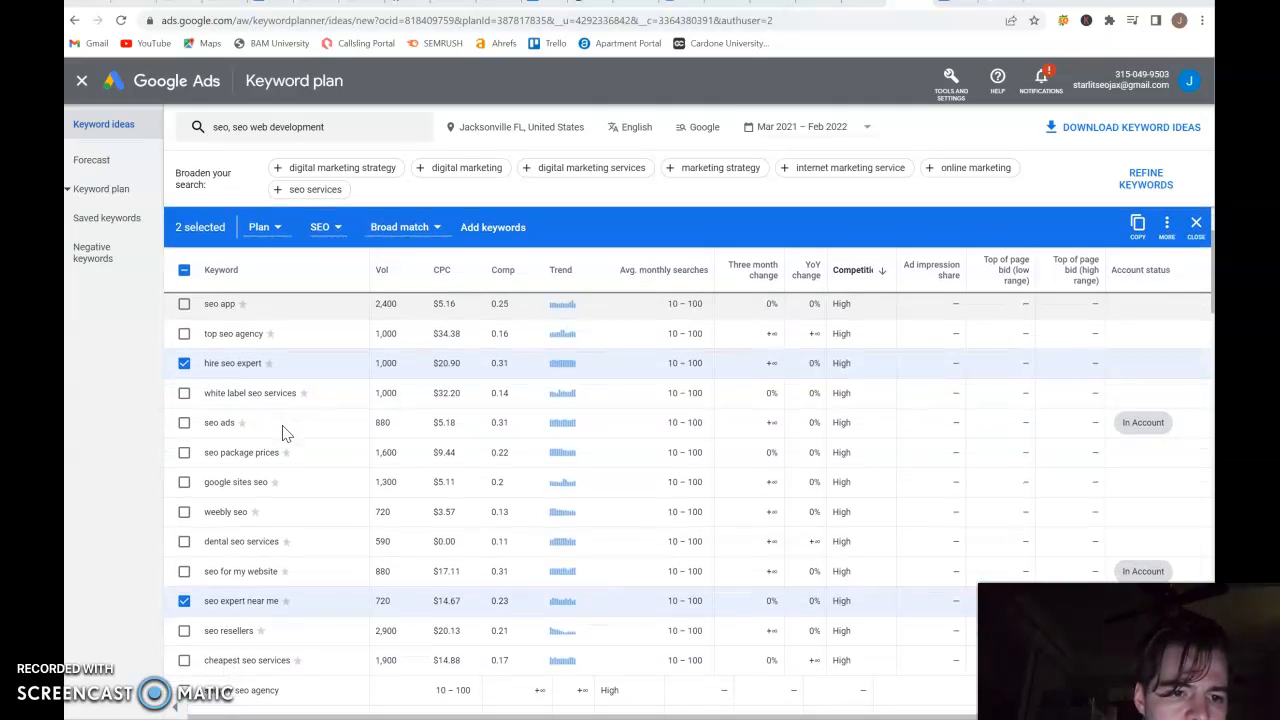
{"action": "left_click", "coordinate": [184, 511]}
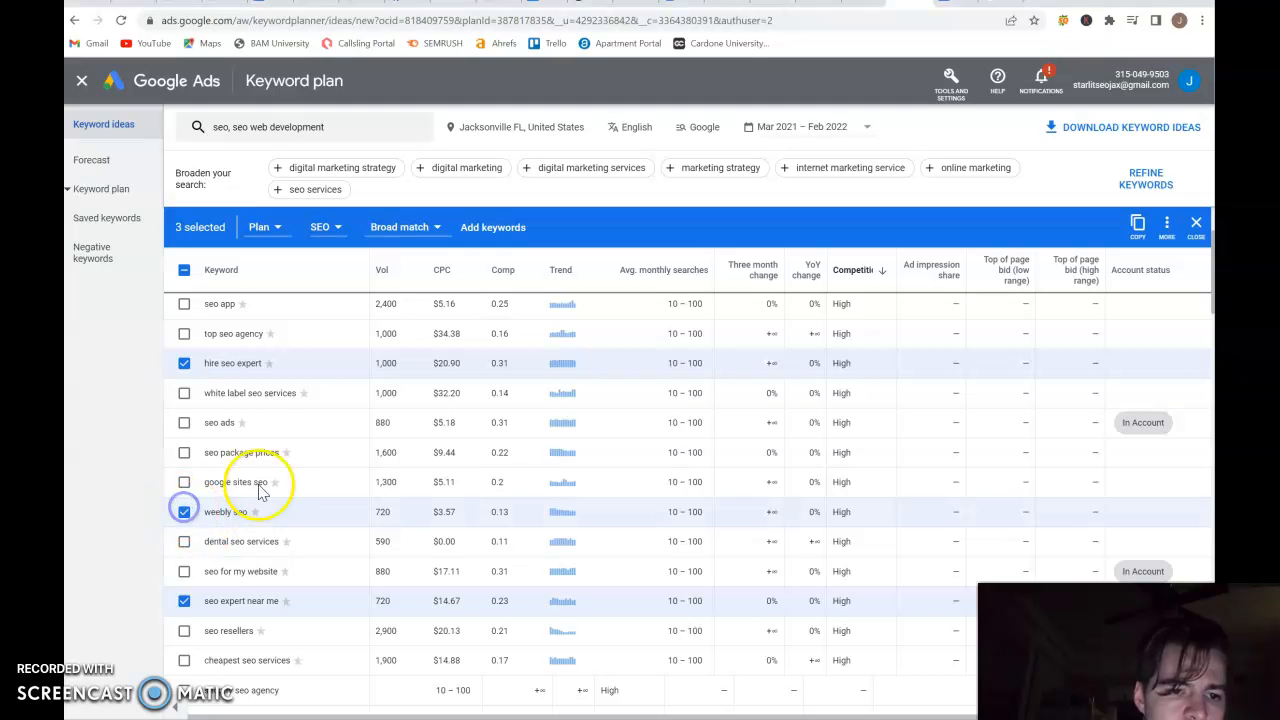
Step: Add the keyword ideas "best seo company" and "seo specialist" to the selection
{"action": "scroll", "coordinate": [300, 475], "scroll_direction": "down", "scroll_amount": 3}
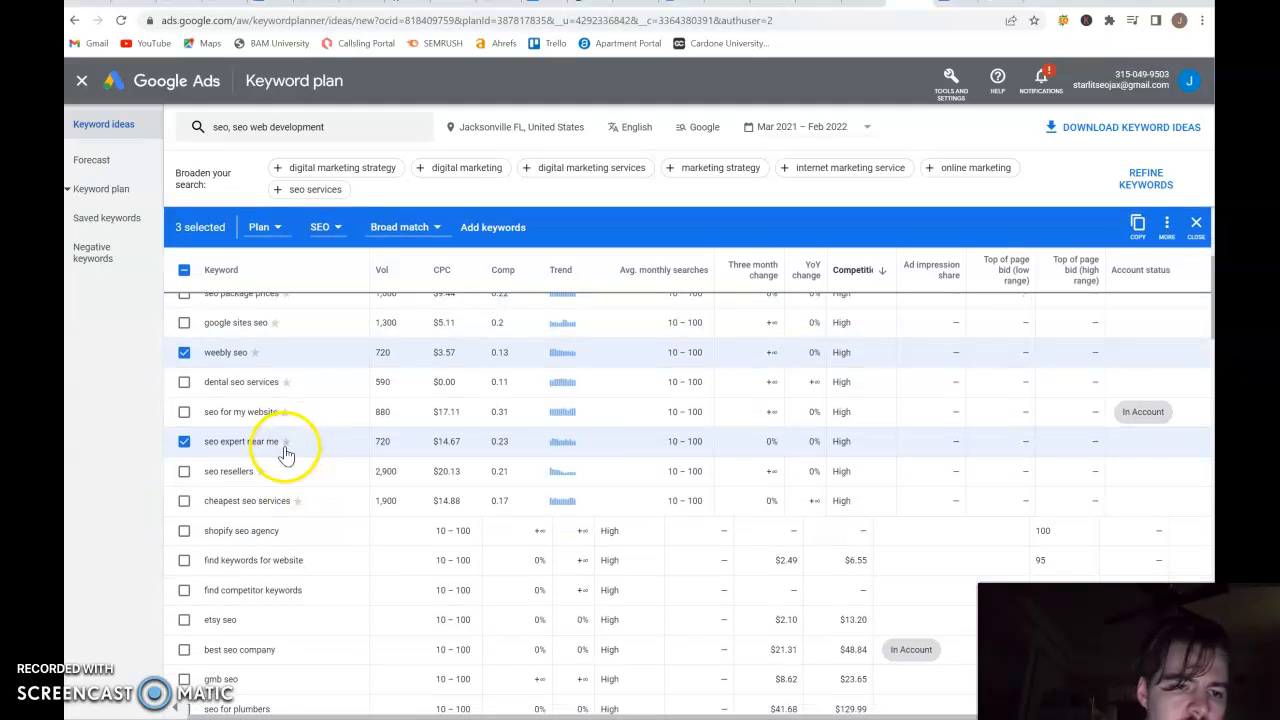
{"action": "scroll", "coordinate": [286, 450], "scroll_direction": "down", "scroll_amount": 1}
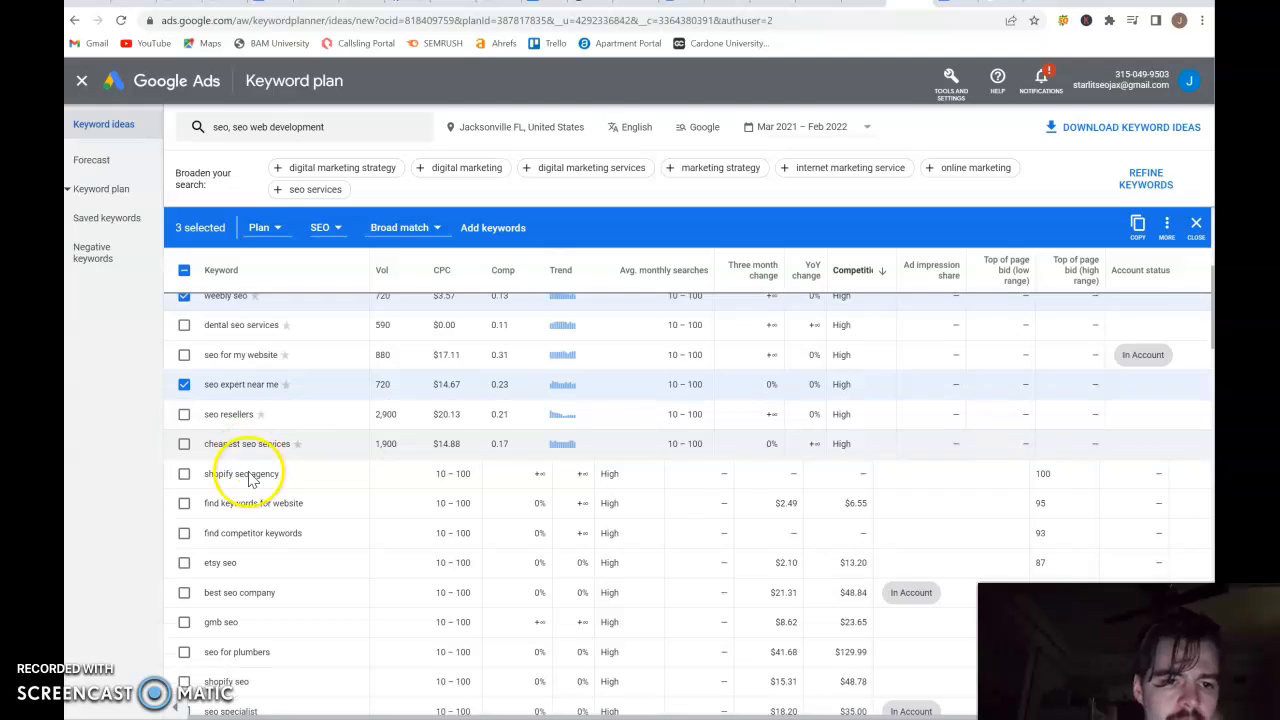
{"action": "scroll", "coordinate": [250, 480], "scroll_direction": "down", "scroll_amount": 2}
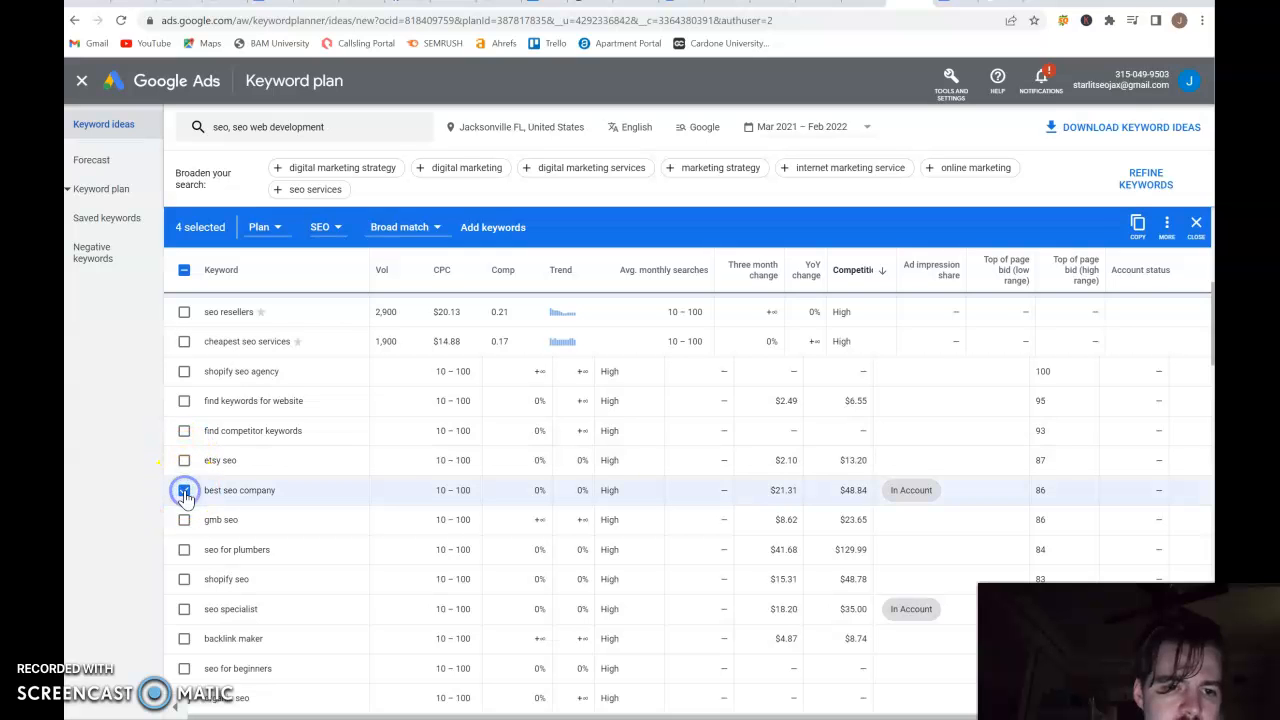
{"action": "scroll", "coordinate": [422, 511], "scroll_direction": "down", "scroll_amount": 2}
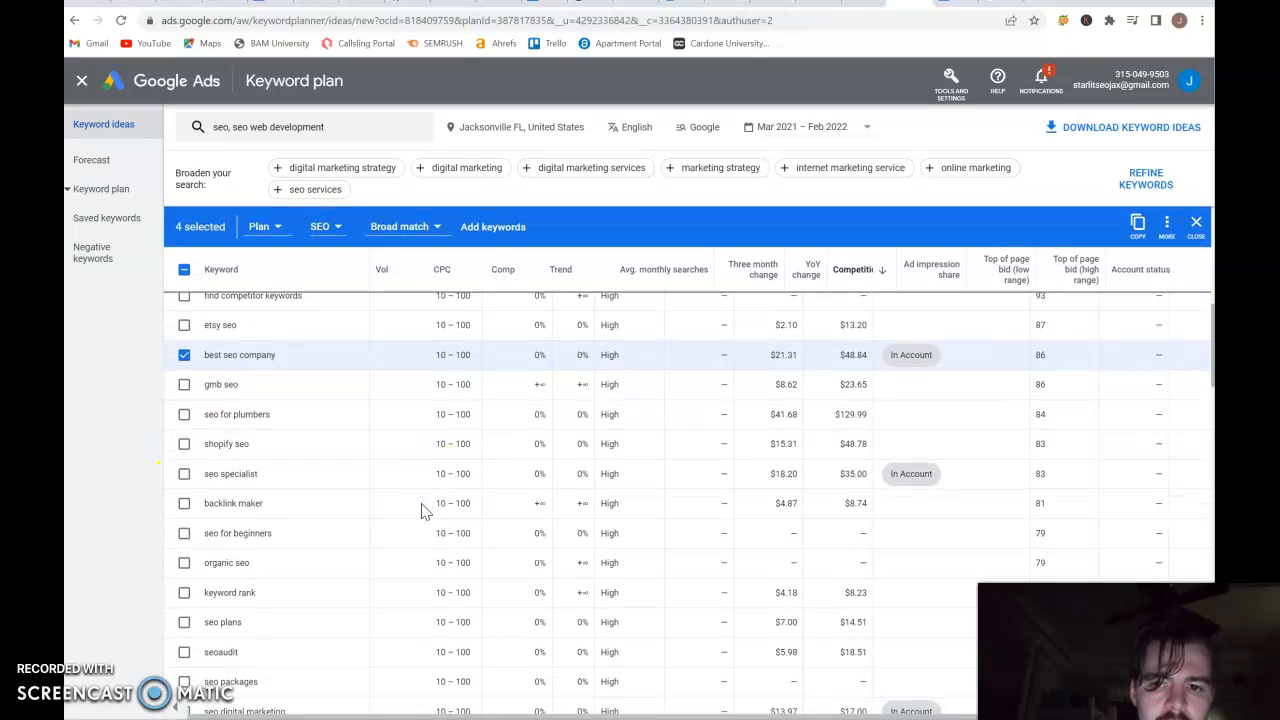
{"action": "scroll", "coordinate": [458, 472], "scroll_direction": "down", "scroll_amount": 2}
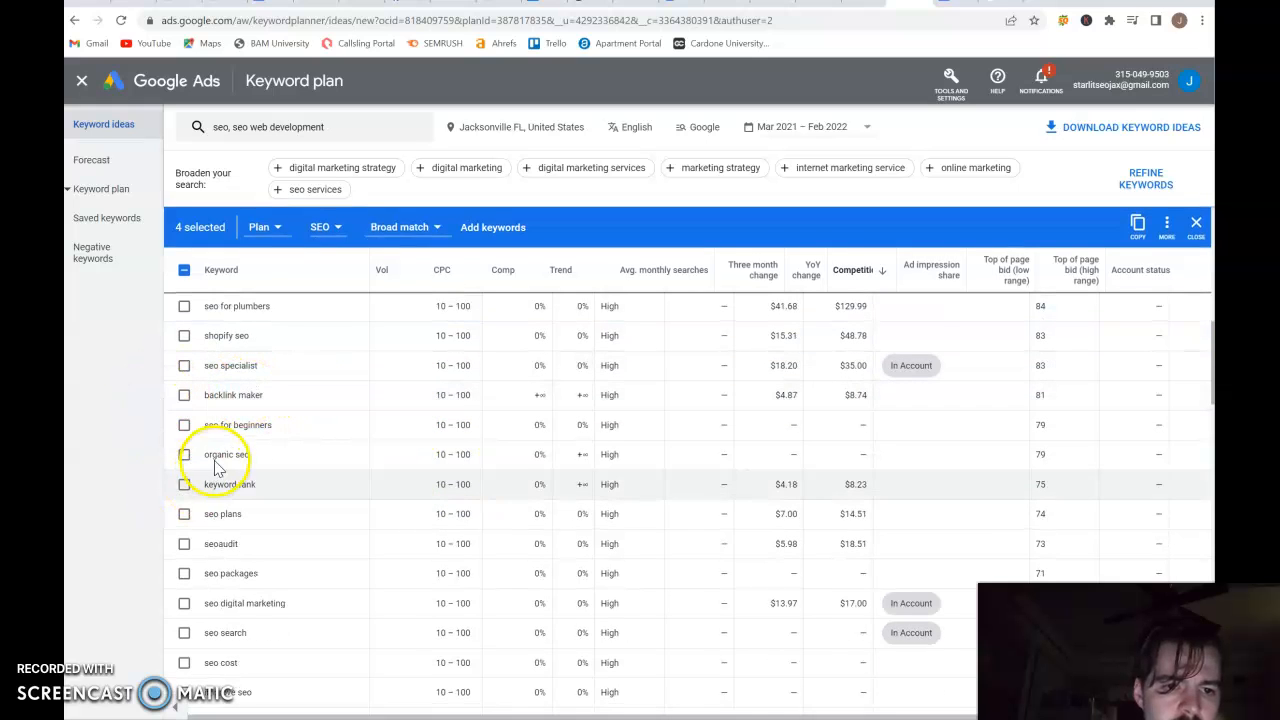
{"action": "left_click", "coordinate": [183, 365]}
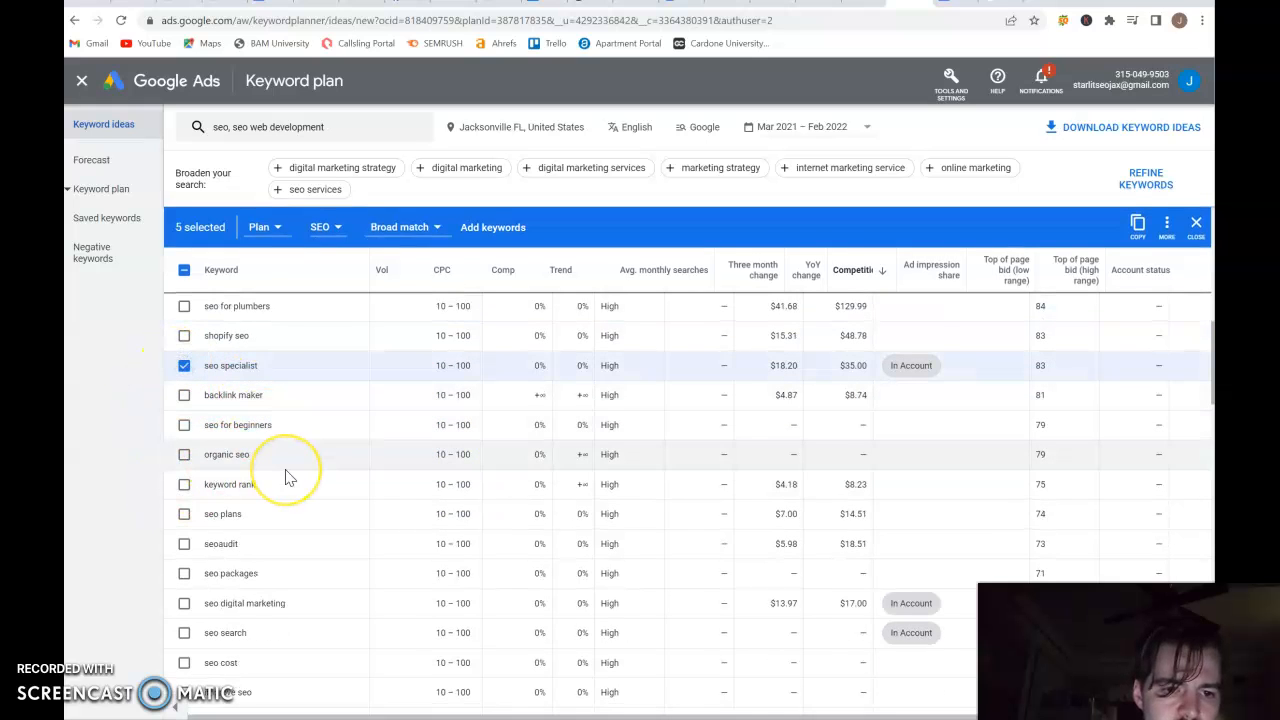
Step: Review the further high-competition SEO ideas and add "seo keyword search" to the selection
{"action": "scroll", "coordinate": [285, 477], "scroll_direction": "down", "scroll_amount": 2}
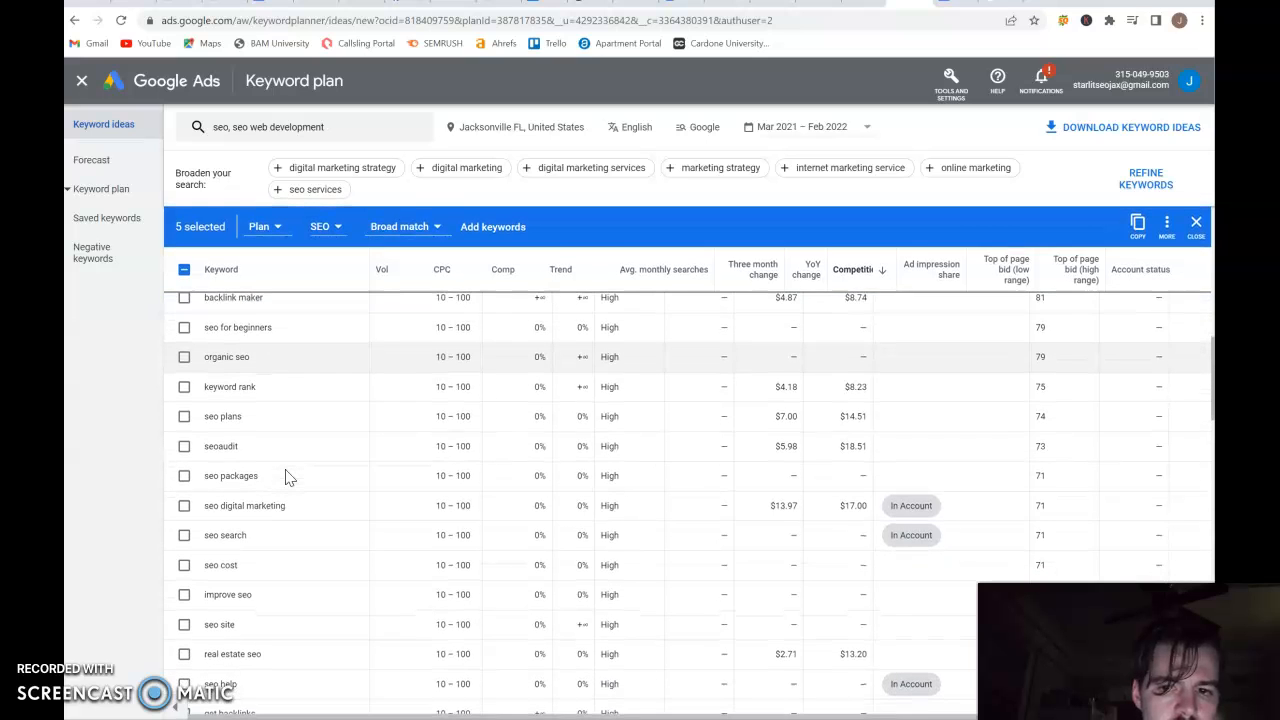
{"action": "scroll", "coordinate": [285, 477], "scroll_direction": "up", "scroll_amount": 3}
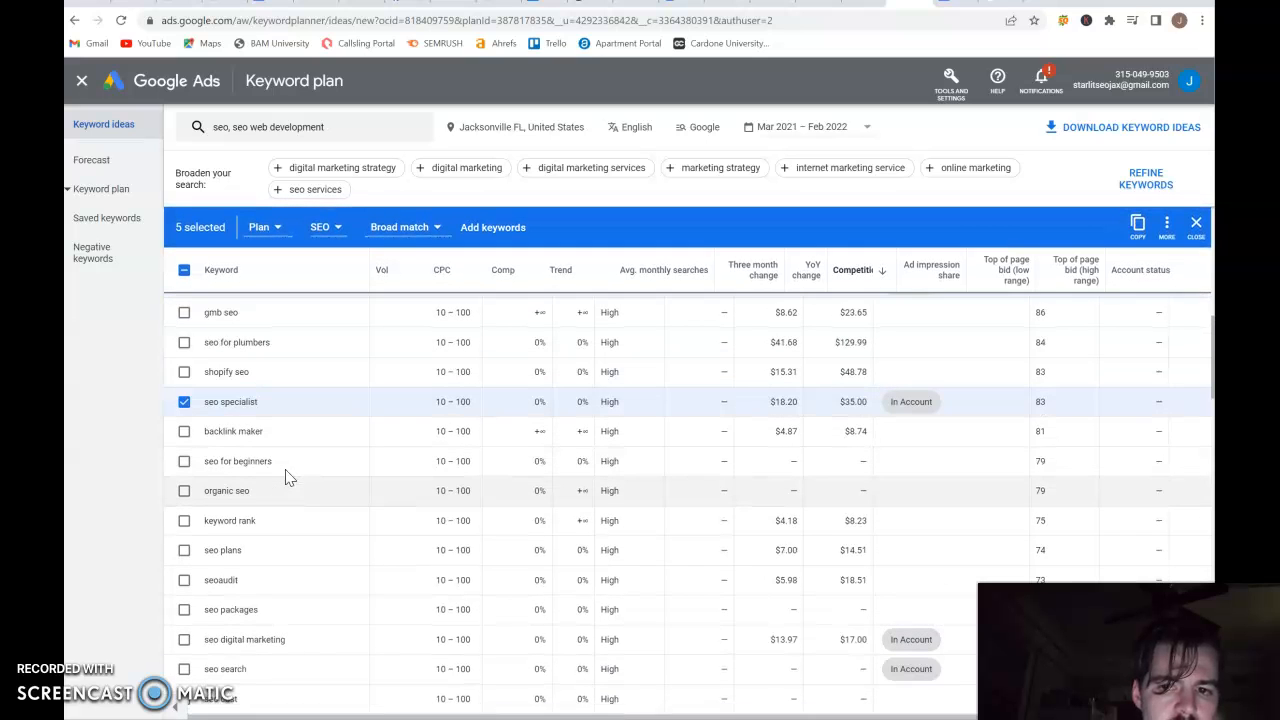
{"action": "scroll", "coordinate": [285, 477], "scroll_direction": "down", "scroll_amount": 1}
{"action": "left_click", "coordinate": [236, 536]}
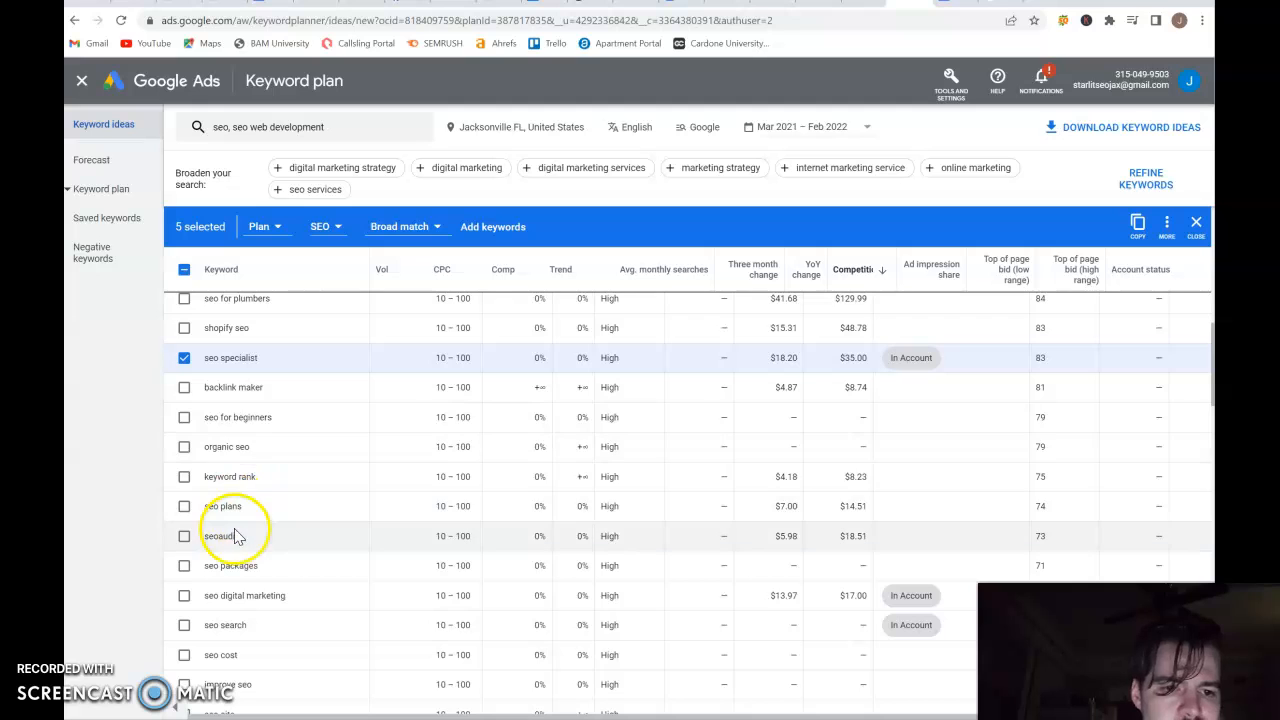
{"action": "scroll", "coordinate": [263, 514], "scroll_direction": "down", "scroll_amount": 1}
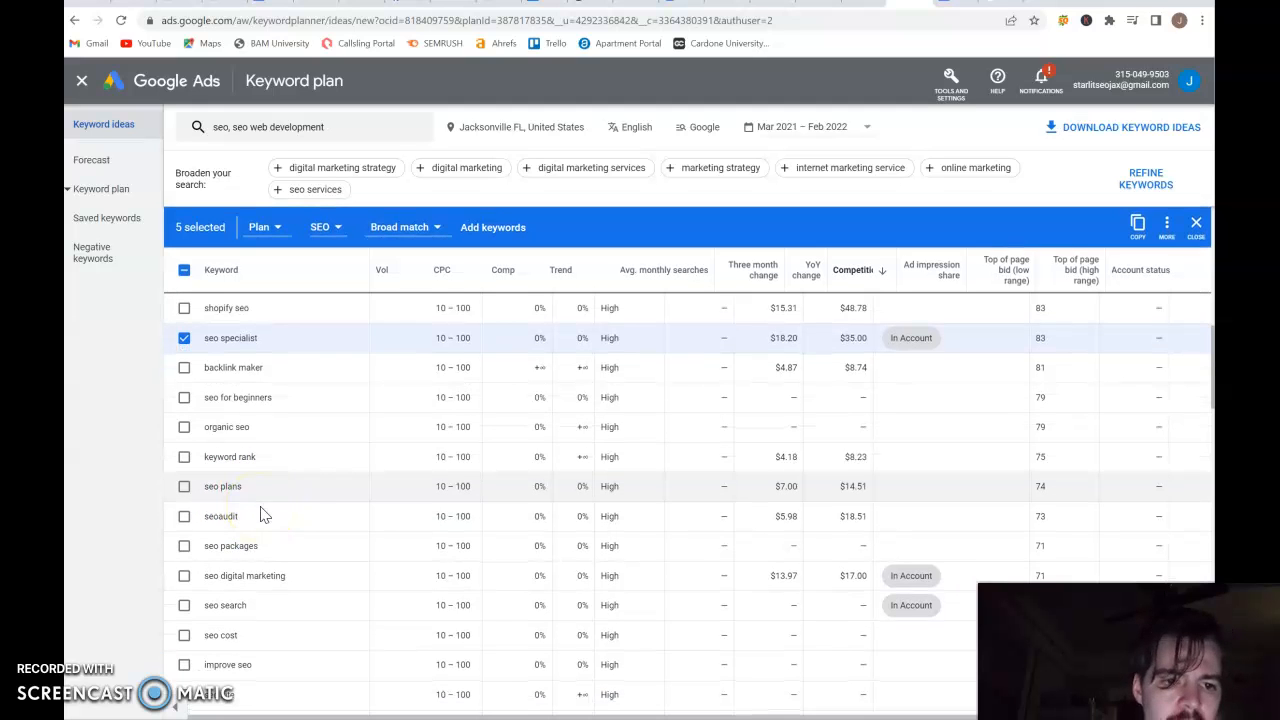
{"action": "scroll", "coordinate": [285, 470], "scroll_direction": "down", "scroll_amount": 2}
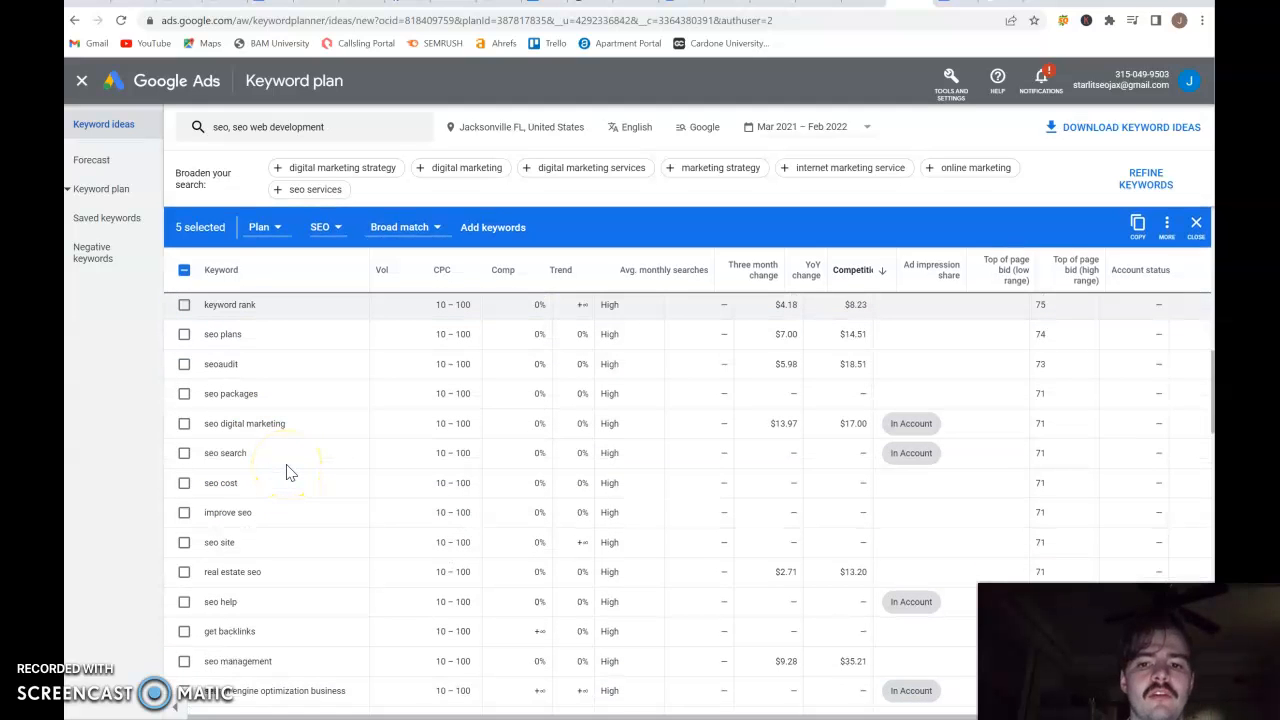
{"action": "scroll", "coordinate": [289, 471], "scroll_direction": "down", "scroll_amount": 3}
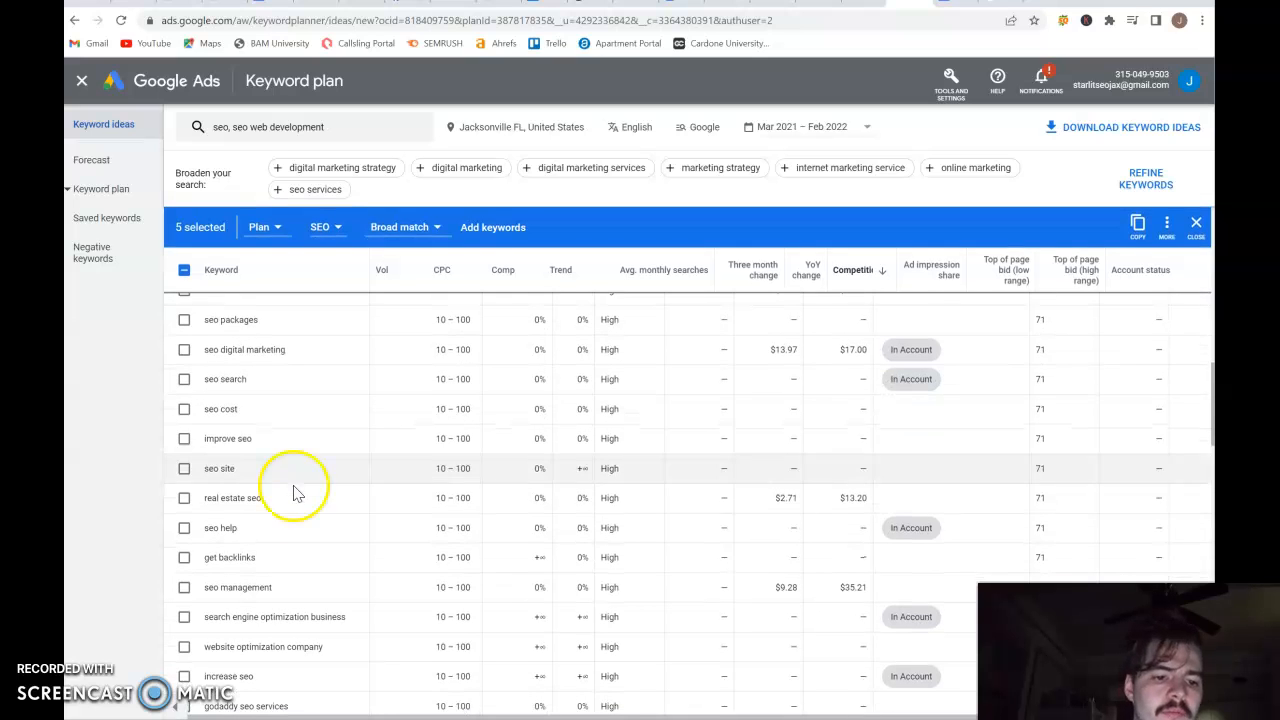
{"action": "scroll", "coordinate": [293, 510], "scroll_direction": "down", "scroll_amount": 4}
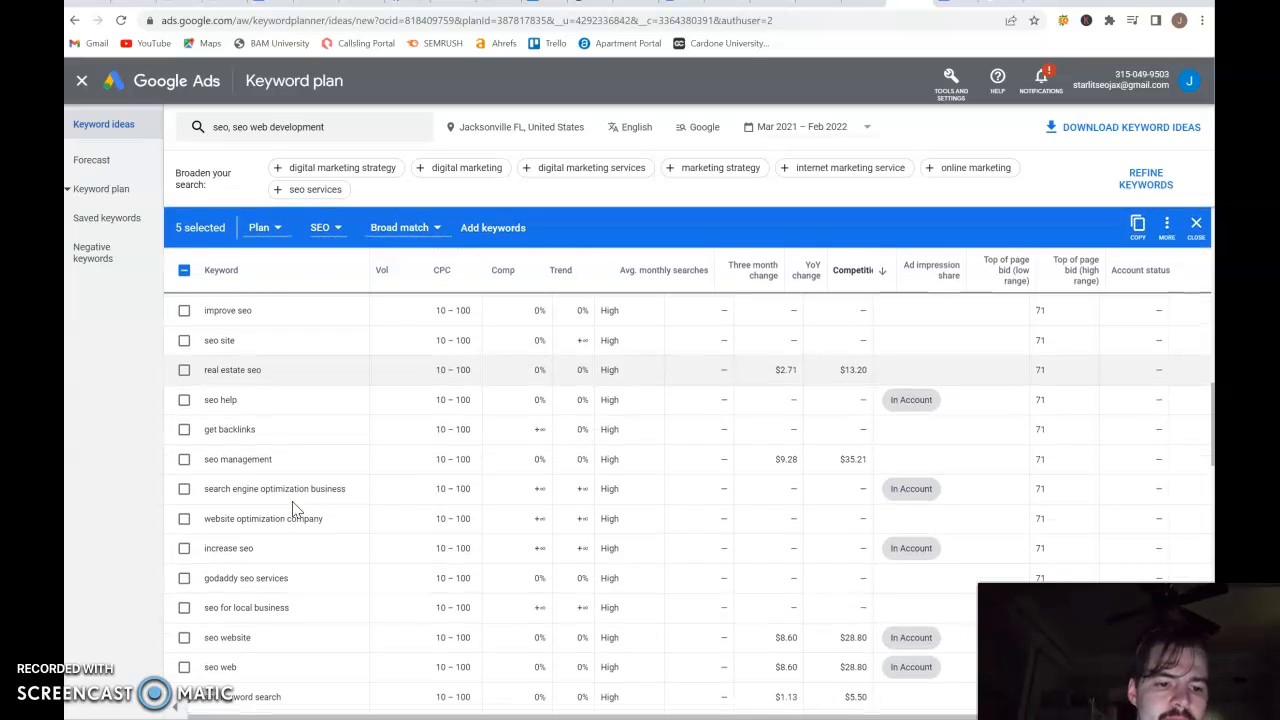
{"action": "scroll", "coordinate": [294, 508], "scroll_direction": "down", "scroll_amount": 1}
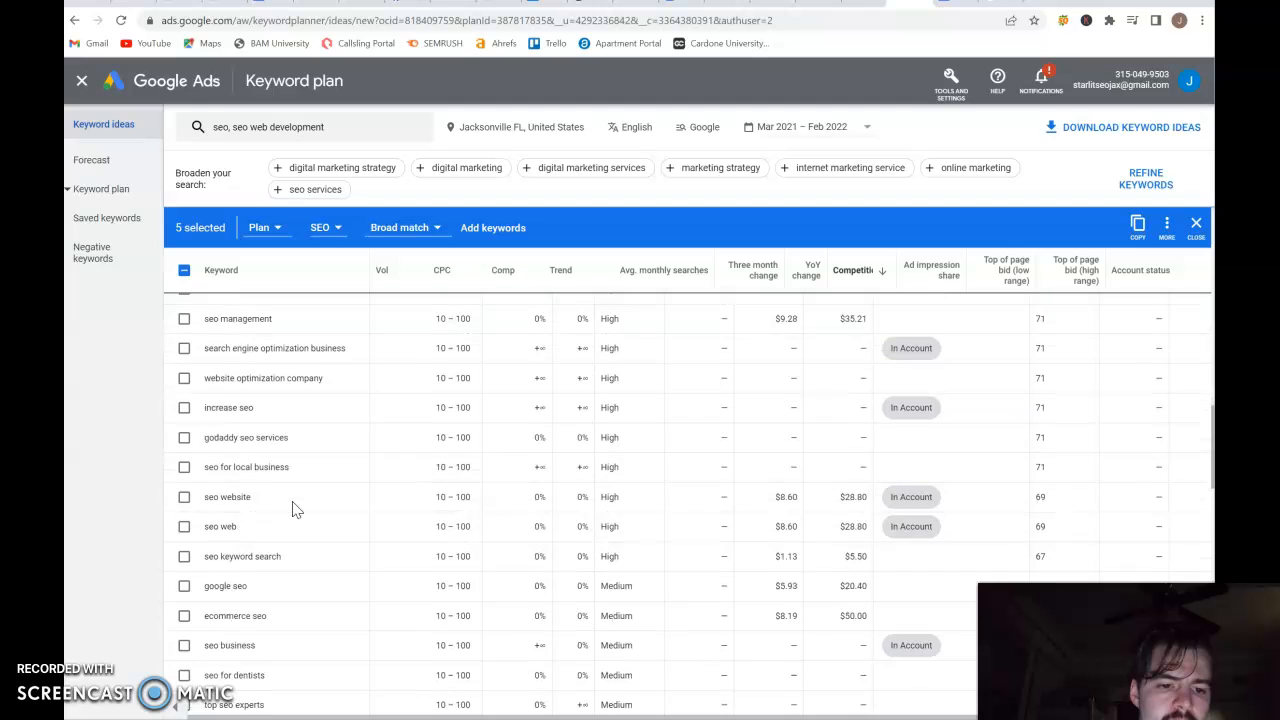
{"action": "left_click", "coordinate": [184, 554]}
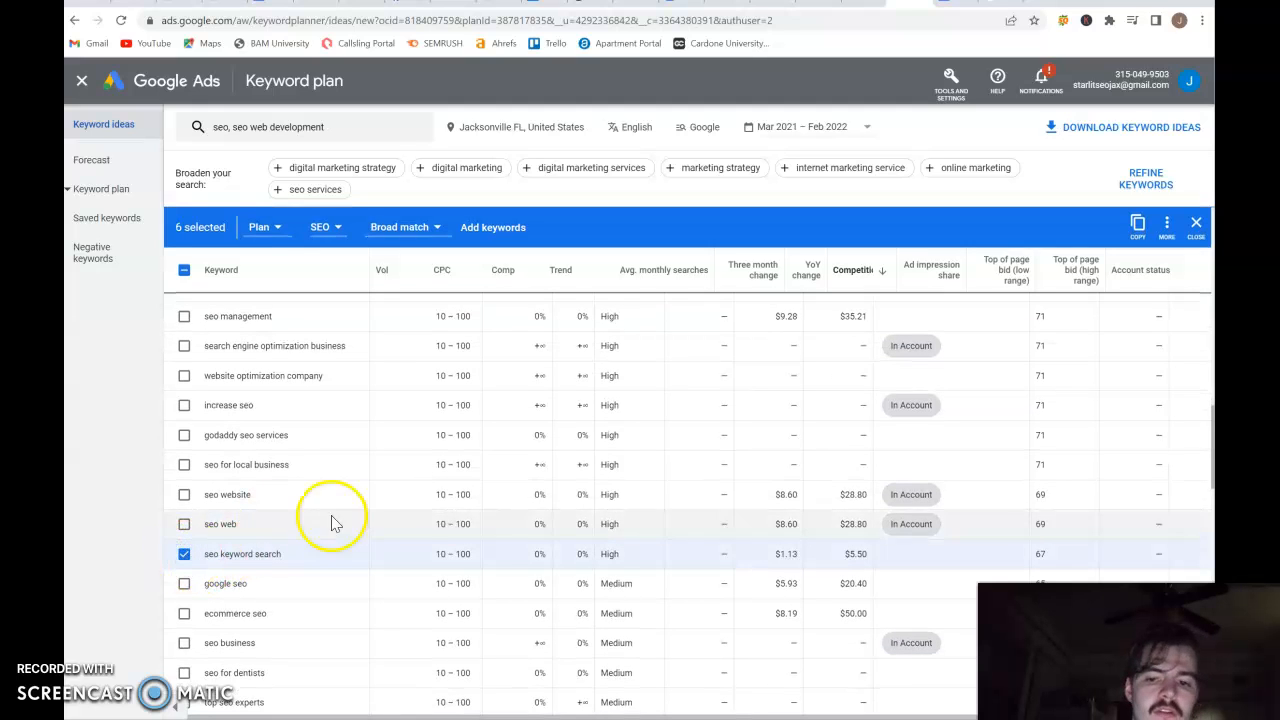
Step: Add the medium-competition keyword idea "top seo experts" to the selection
{"action": "scroll", "coordinate": [380, 491], "scroll_direction": "down", "scroll_amount": 2}
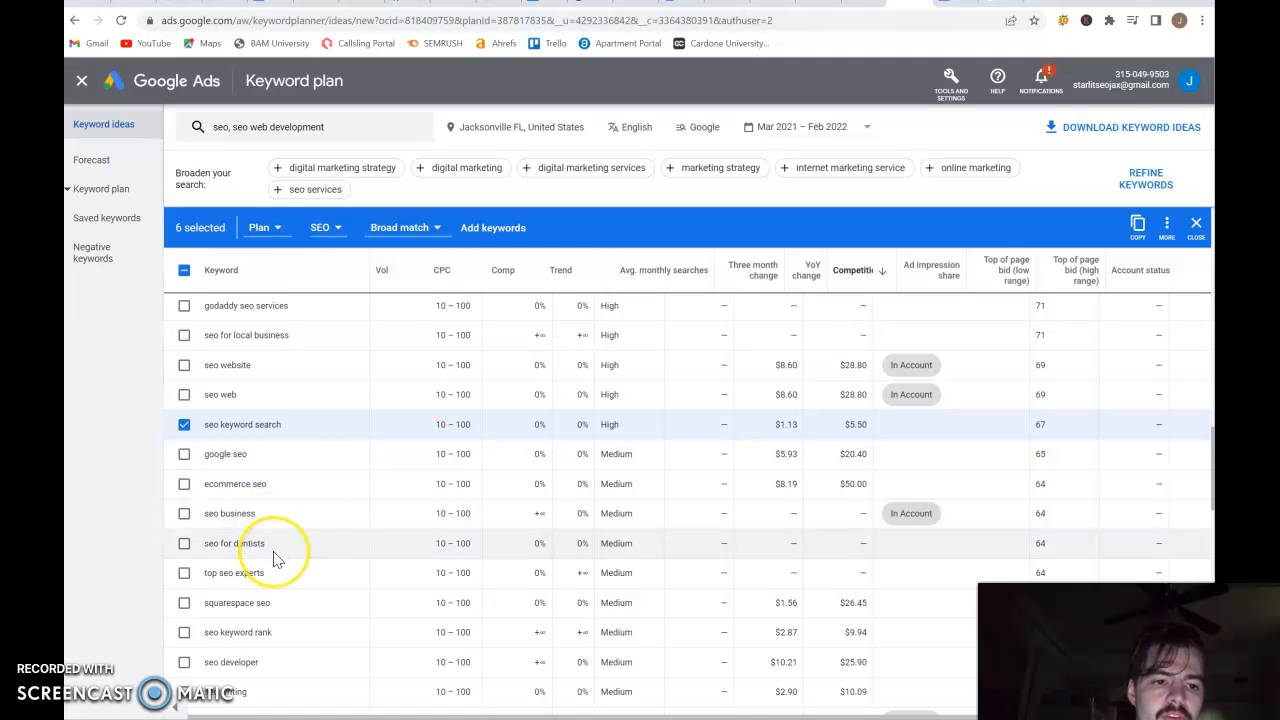
{"action": "scroll", "coordinate": [275, 557], "scroll_direction": "down", "scroll_amount": 2}
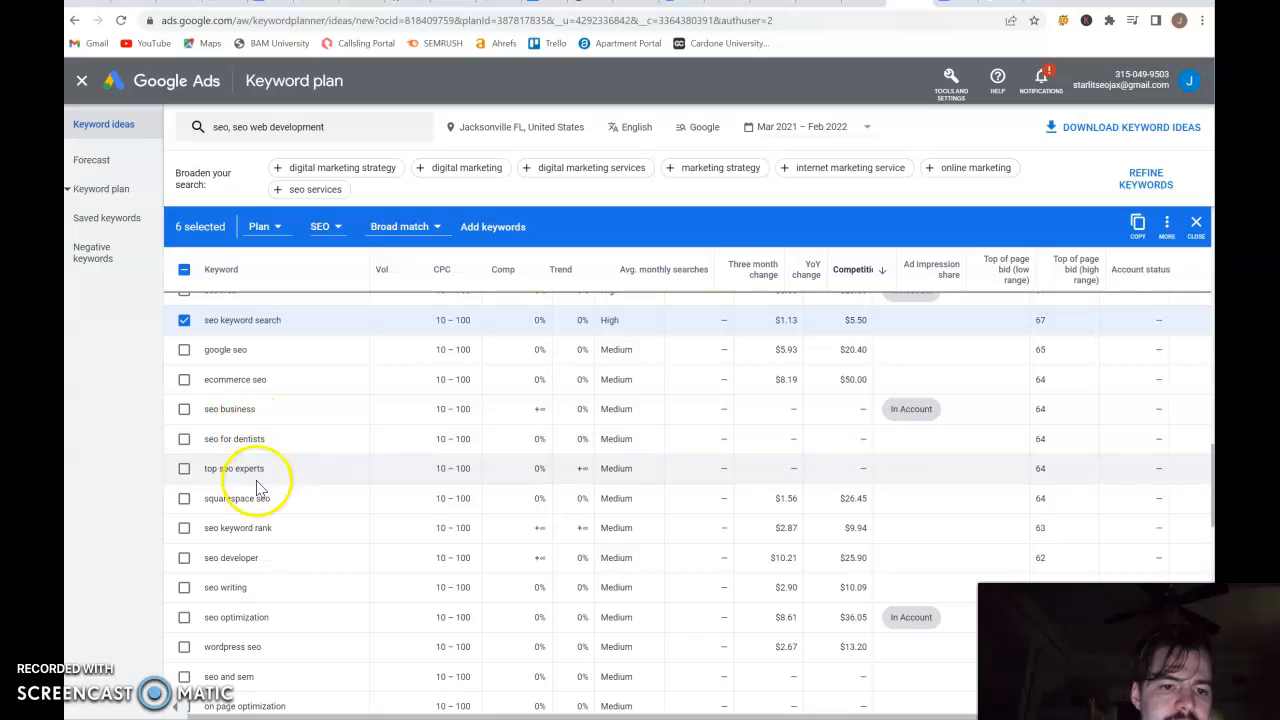
{"action": "left_click", "coordinate": [184, 470]}
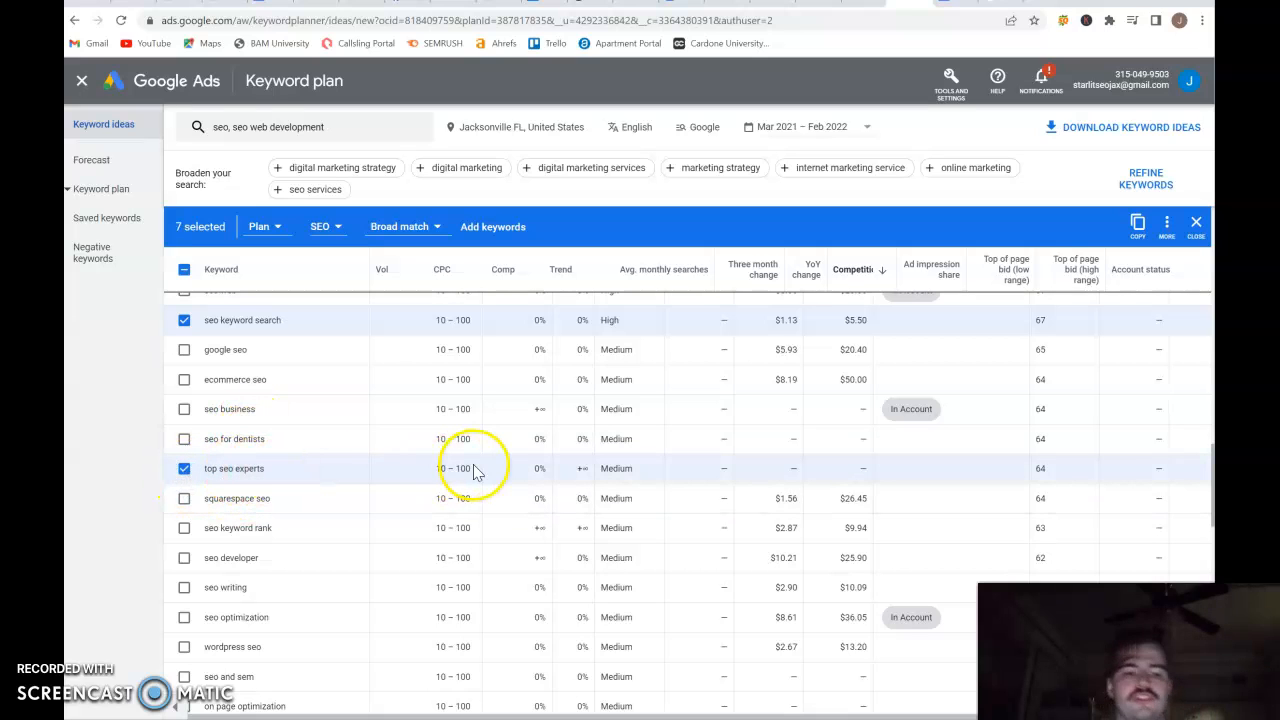
Step: Set the match type for the selected keywords to phrase match and open the plan's negative keywords
{"action": "scroll", "coordinate": [478, 468], "scroll_direction": "down", "scroll_amount": 1}
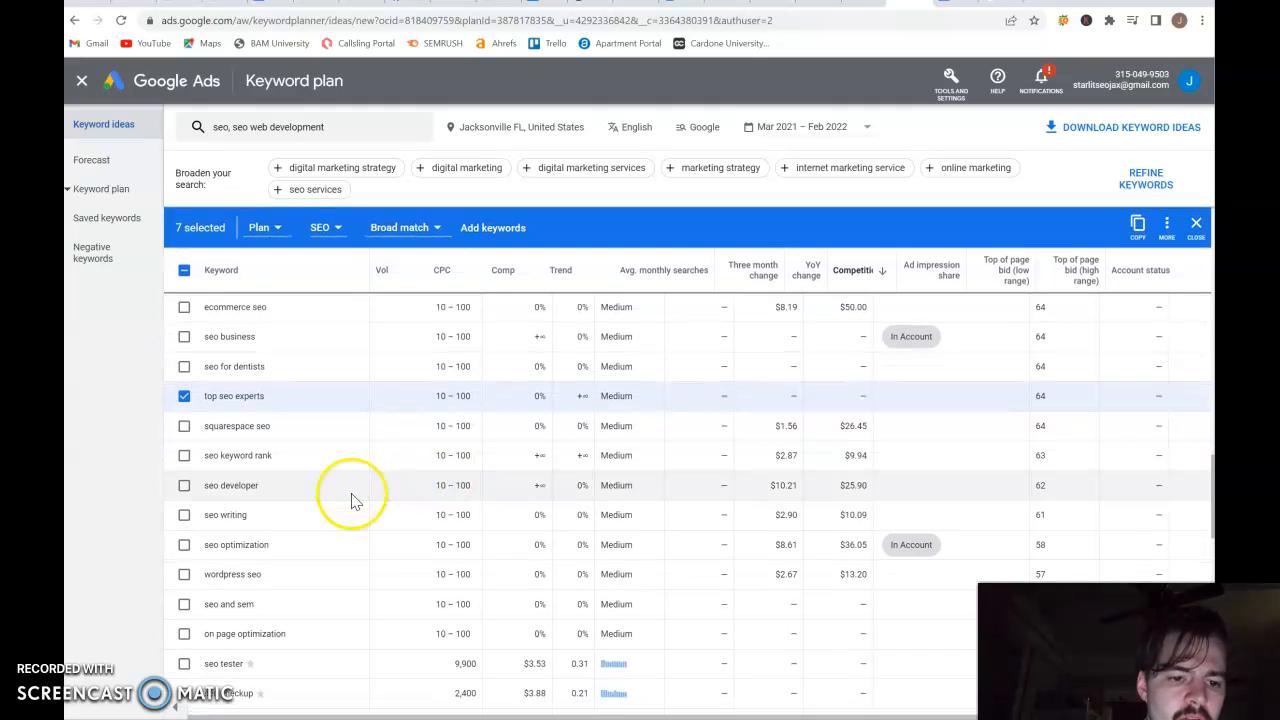
{"action": "scroll", "coordinate": [351, 497], "scroll_direction": "down", "scroll_amount": 1}
{"action": "scroll", "coordinate": [366, 463], "scroll_direction": "down", "scroll_amount": 10}
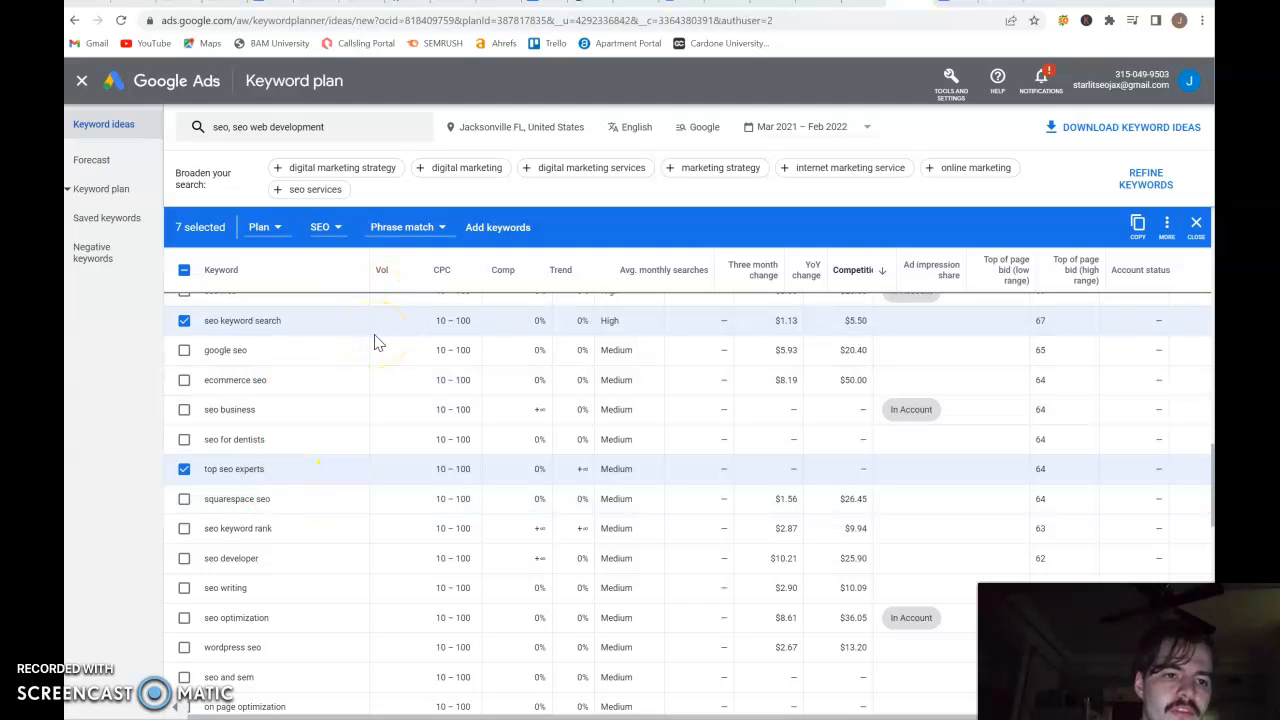
{"action": "left_click", "coordinate": [127, 255]}
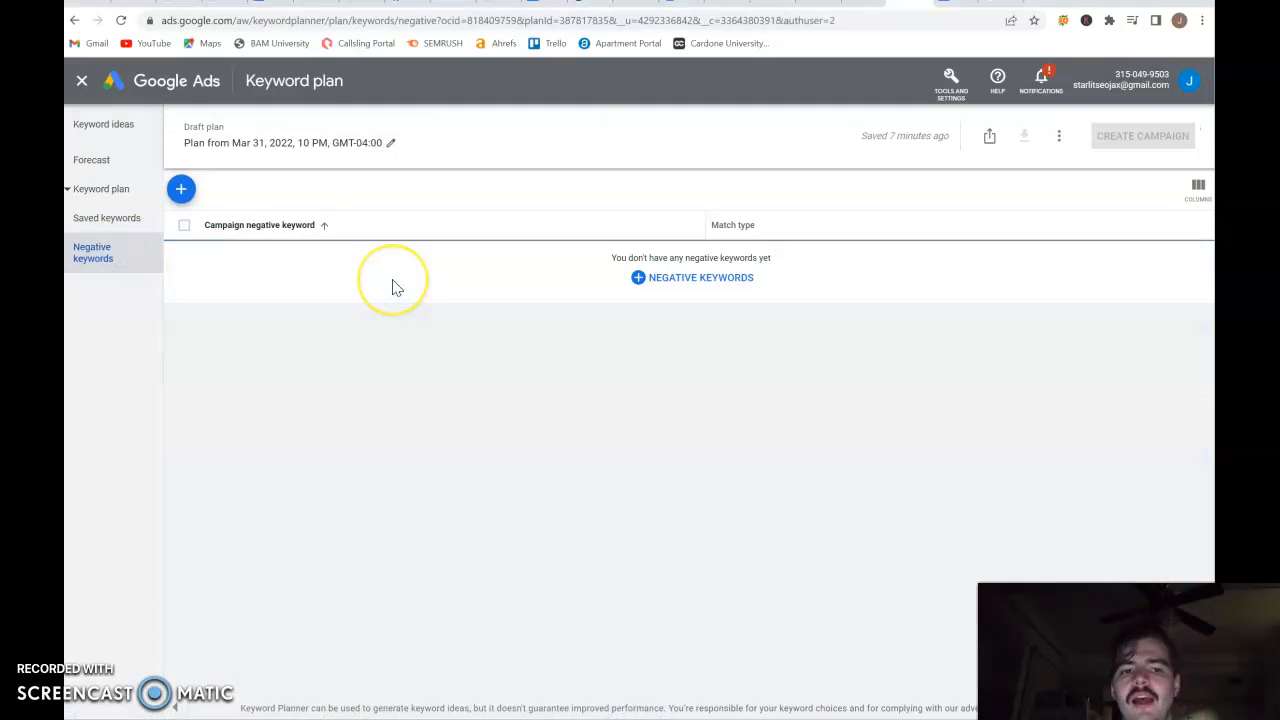